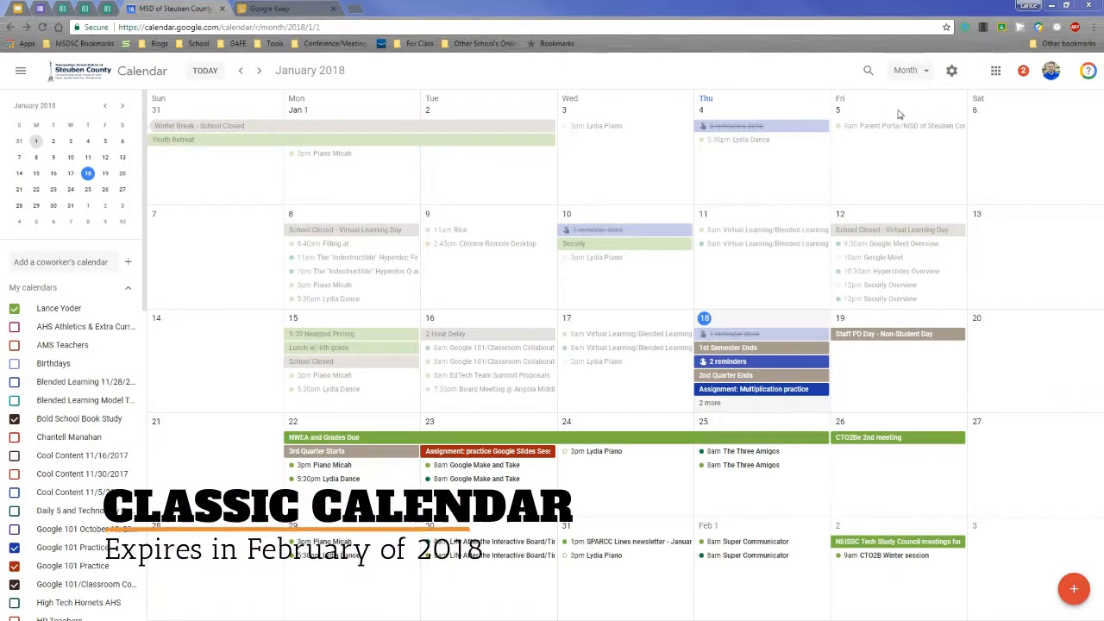
- Check where the option to go back to classic Calendar is offered, without switching to it
left_click(951, 70)
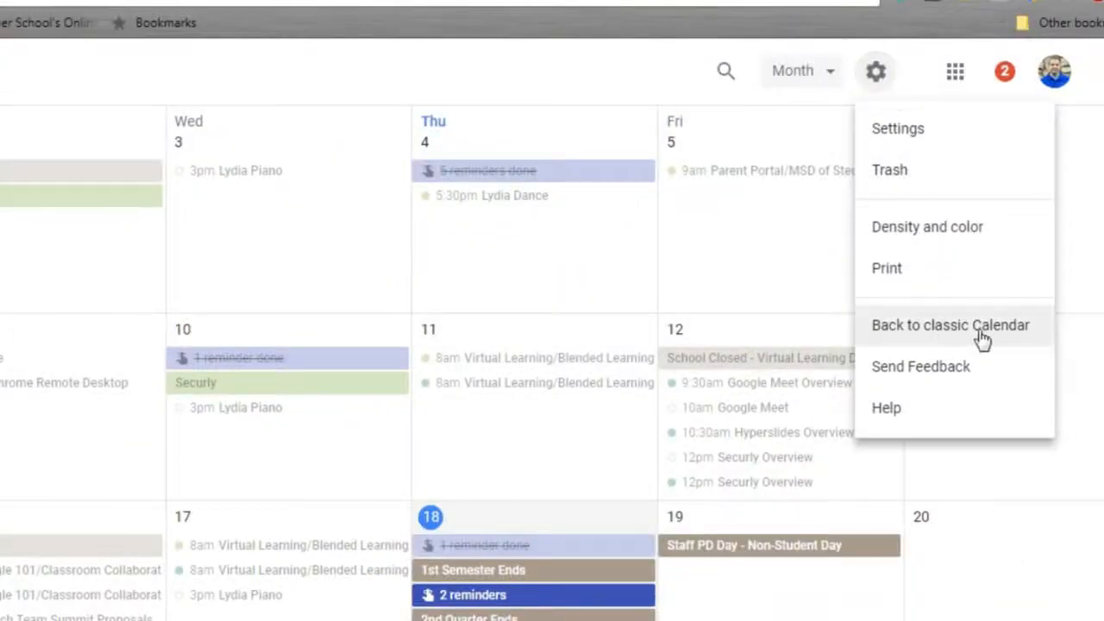
left_click(1088, 379)
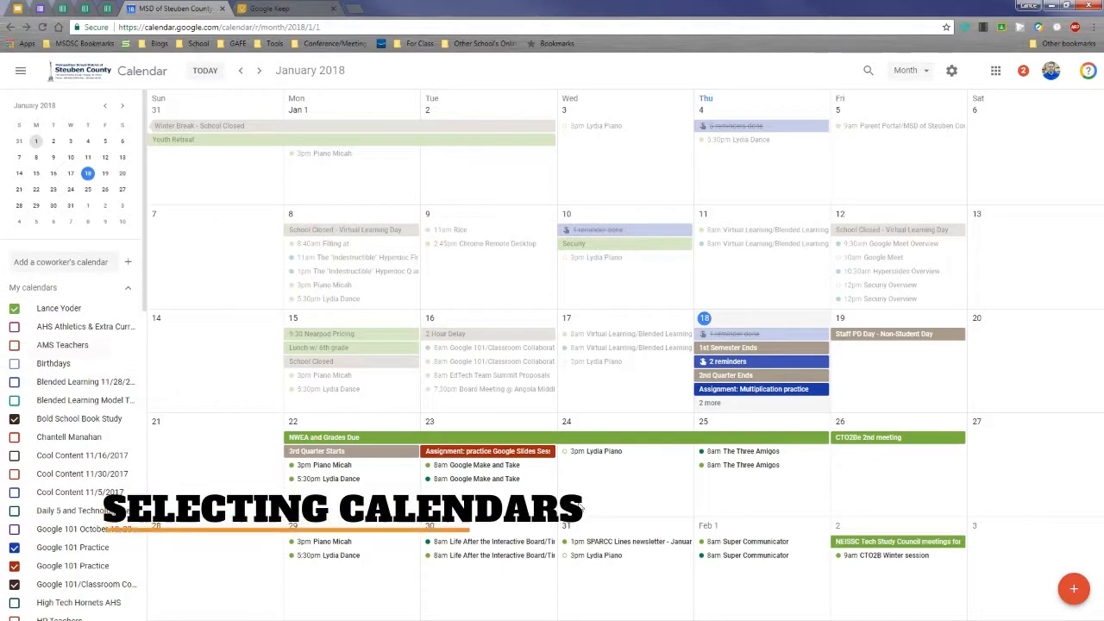
- Show and hide the AHS Athletics & Extra Curricular calendar, and collapse and restore the calendar sidebar
left_click(15, 327)
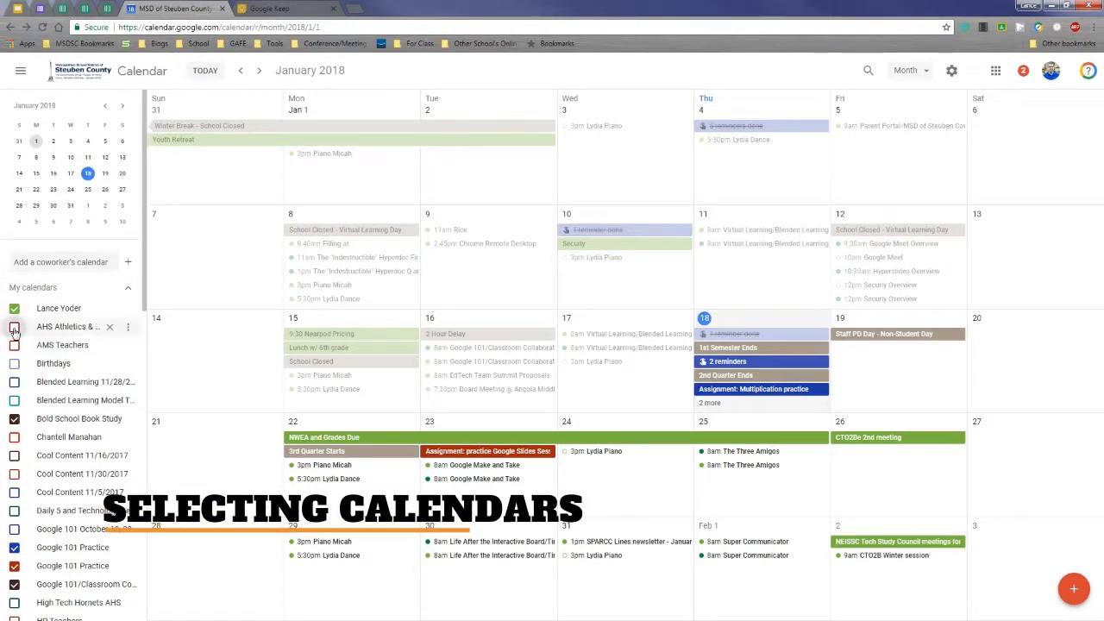
left_click(15, 328)
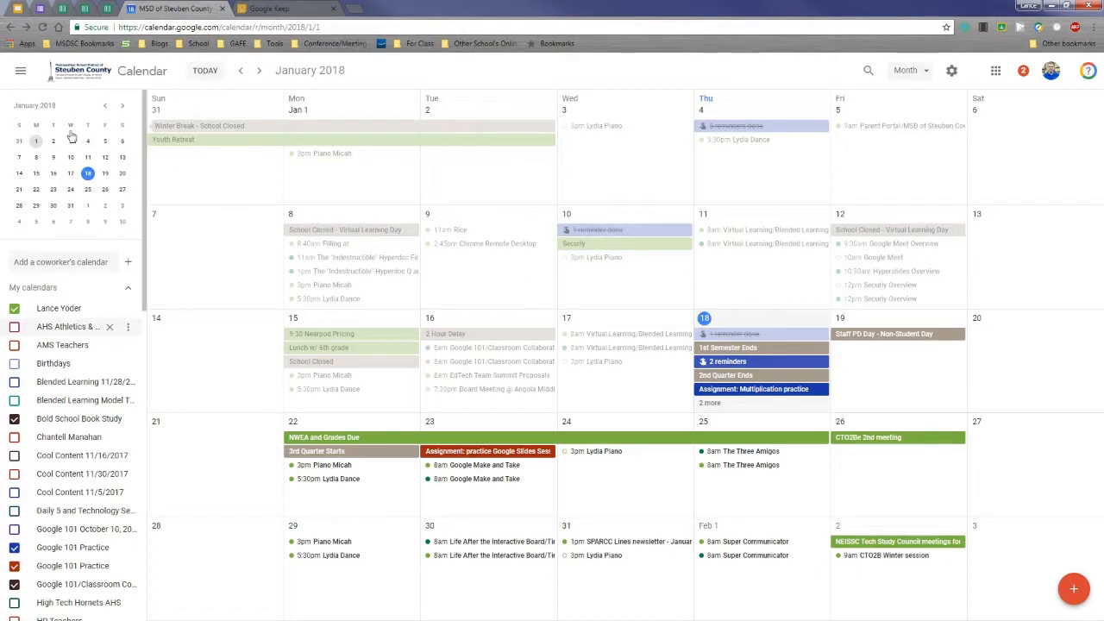
left_click(21, 72)
left_click(21, 72)
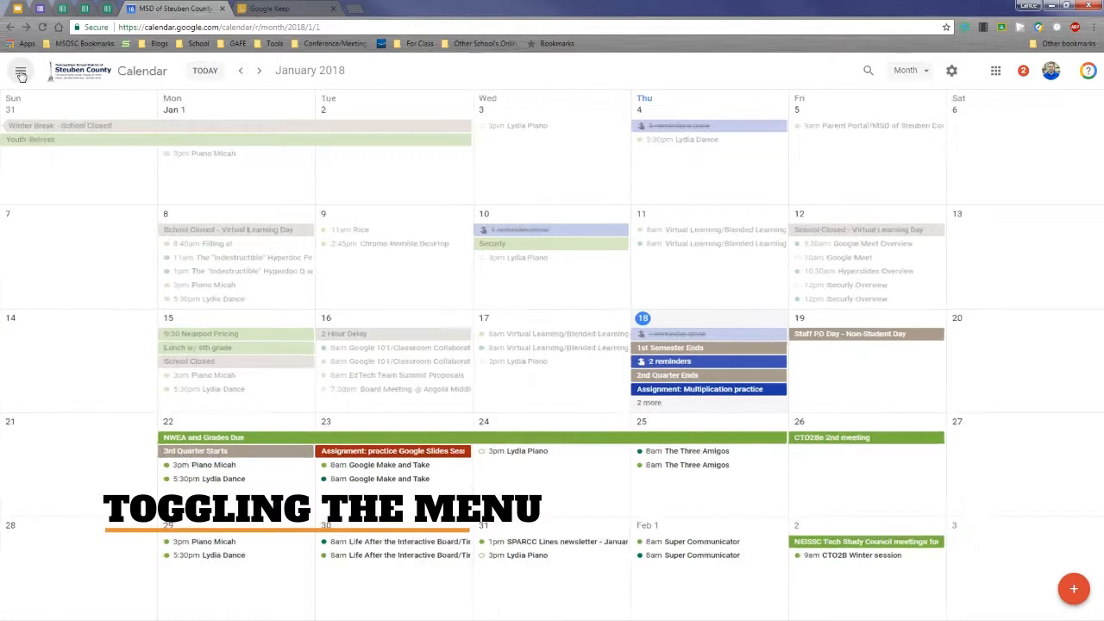
left_click(21, 72)
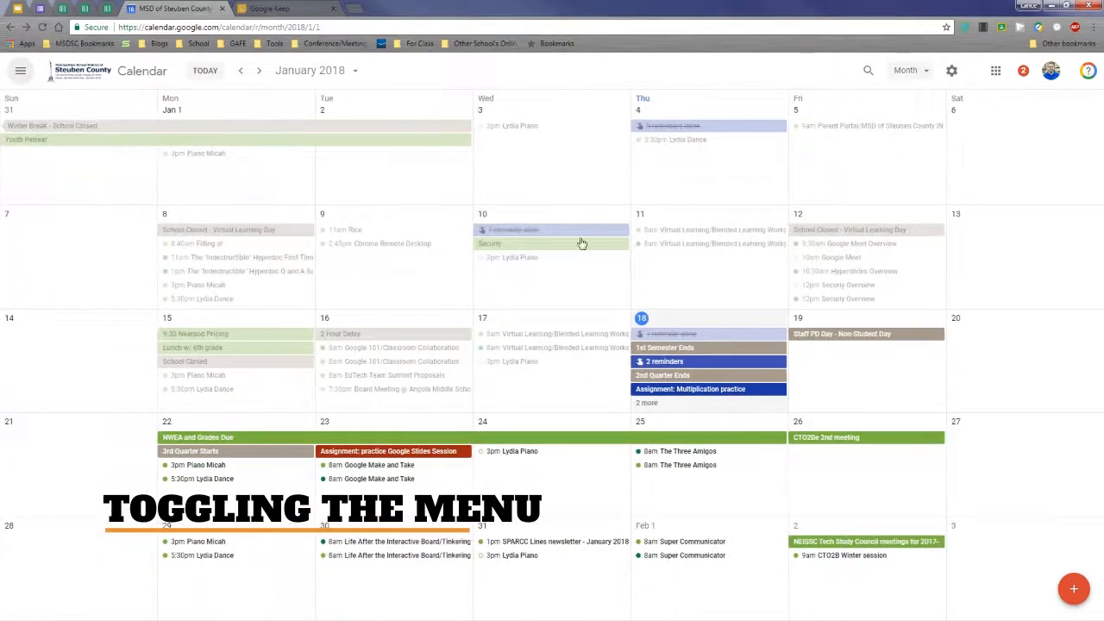
left_click(21, 70)
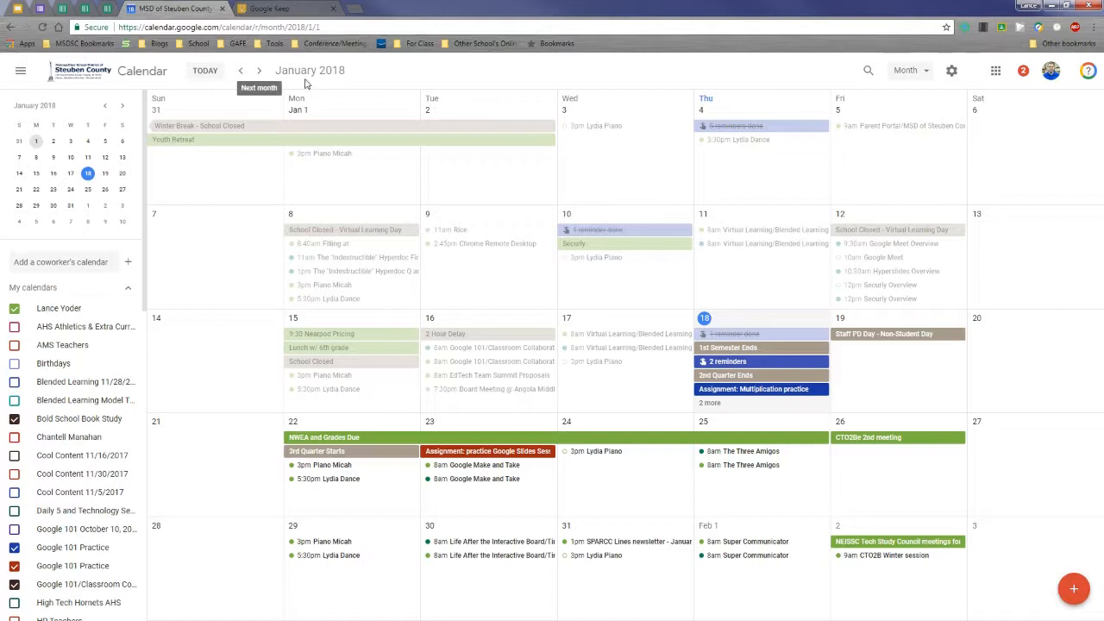
- Browse the calendar one month forward and back to January 2018
left_click(256, 71)
left_click(240, 71)
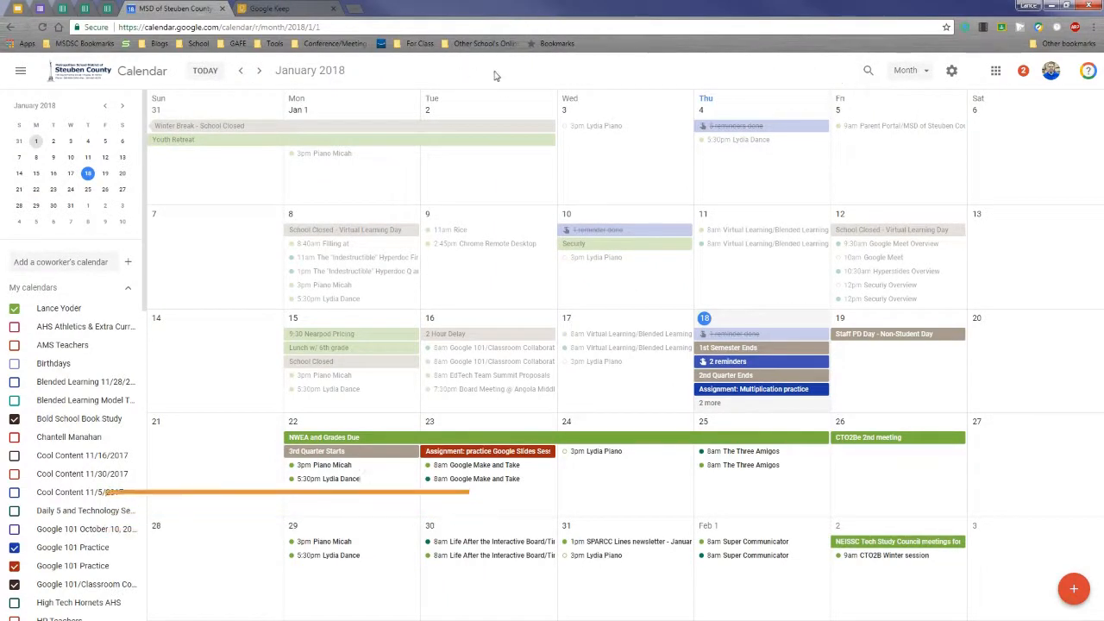
- Examine the advanced event search options, and leave the search without entering any criteria
left_click(868, 70)
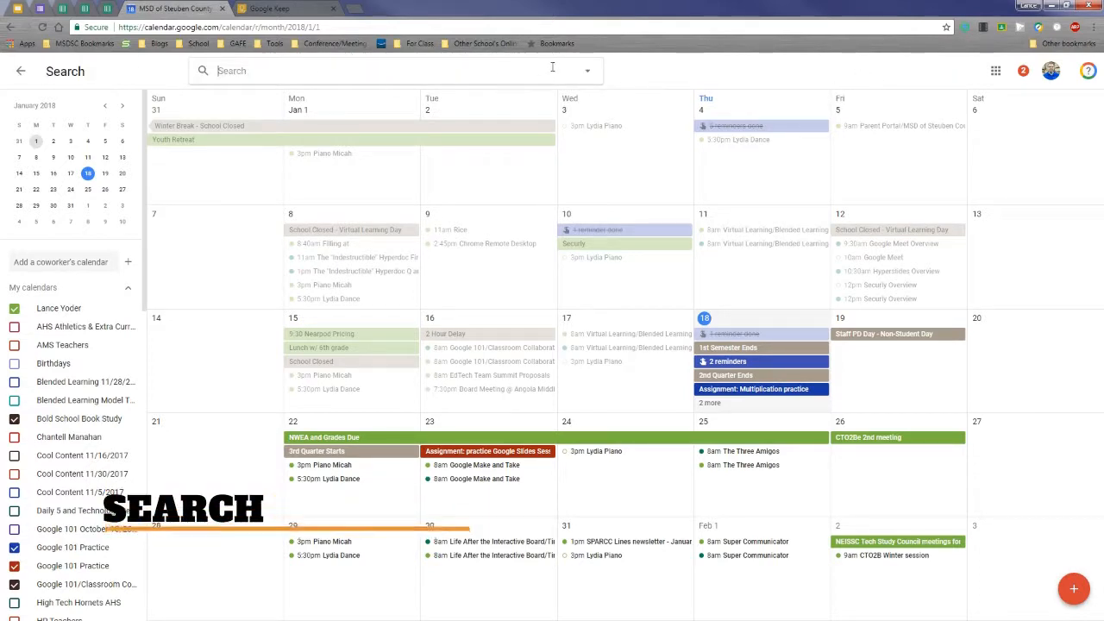
left_click(587, 71)
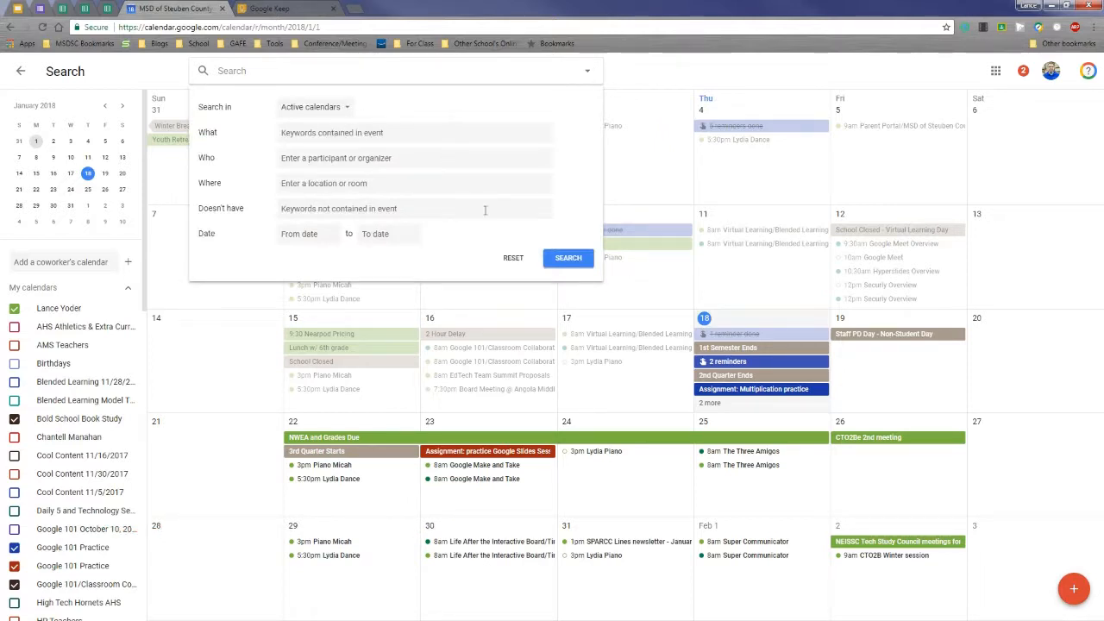
left_click(645, 79)
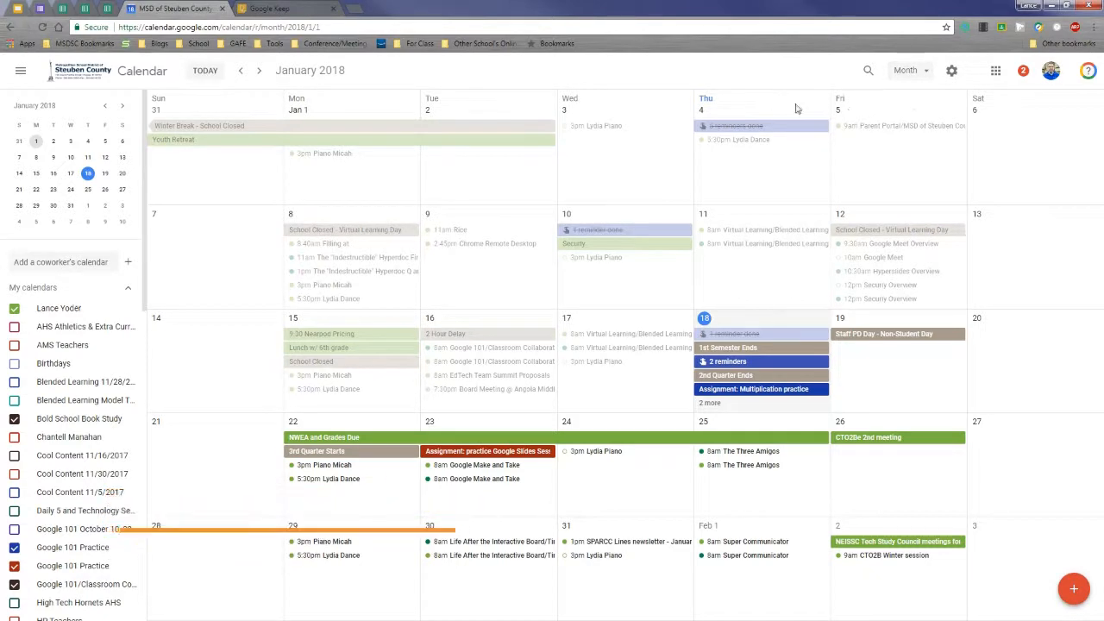
- Review the available calendar views by showing the Day and Week views and returning to the Month view
left_click(928, 78)
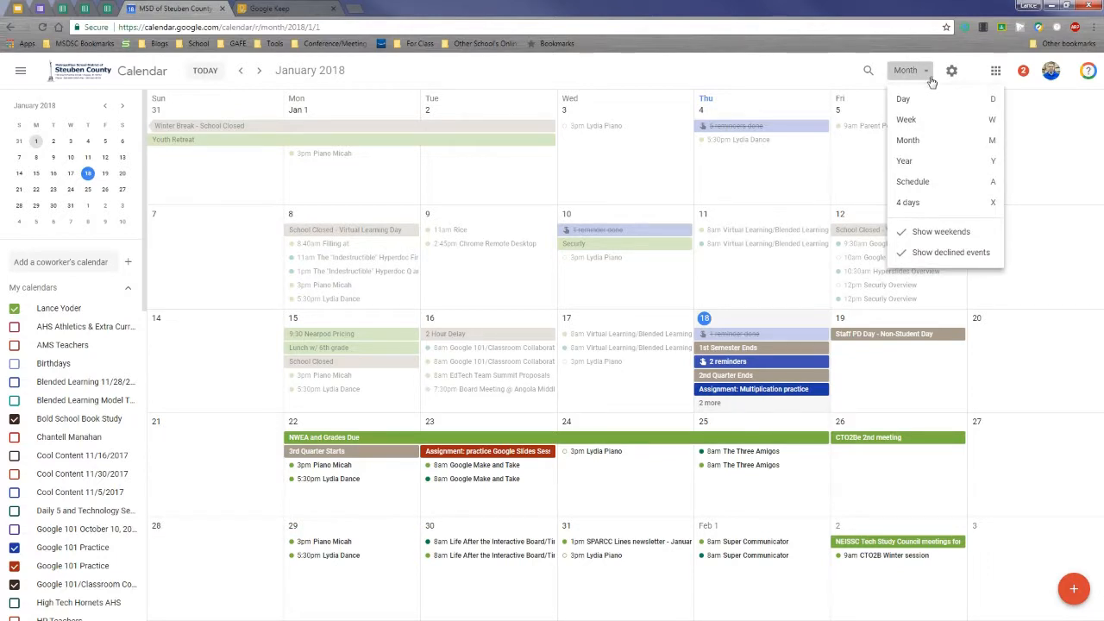
left_click(846, 88)
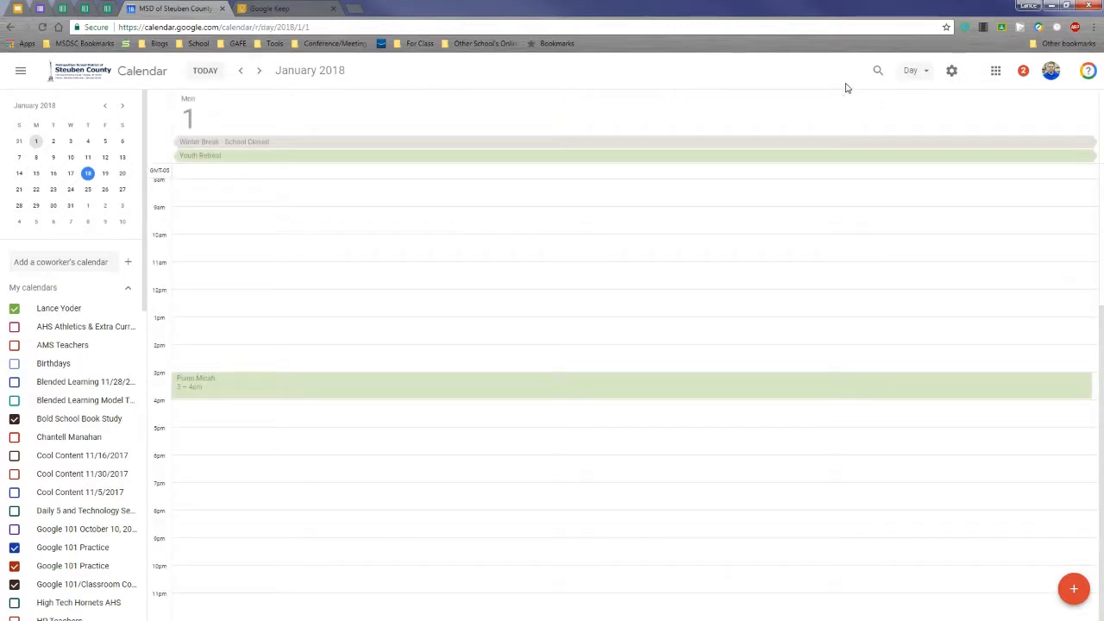
key("w")
key("m")
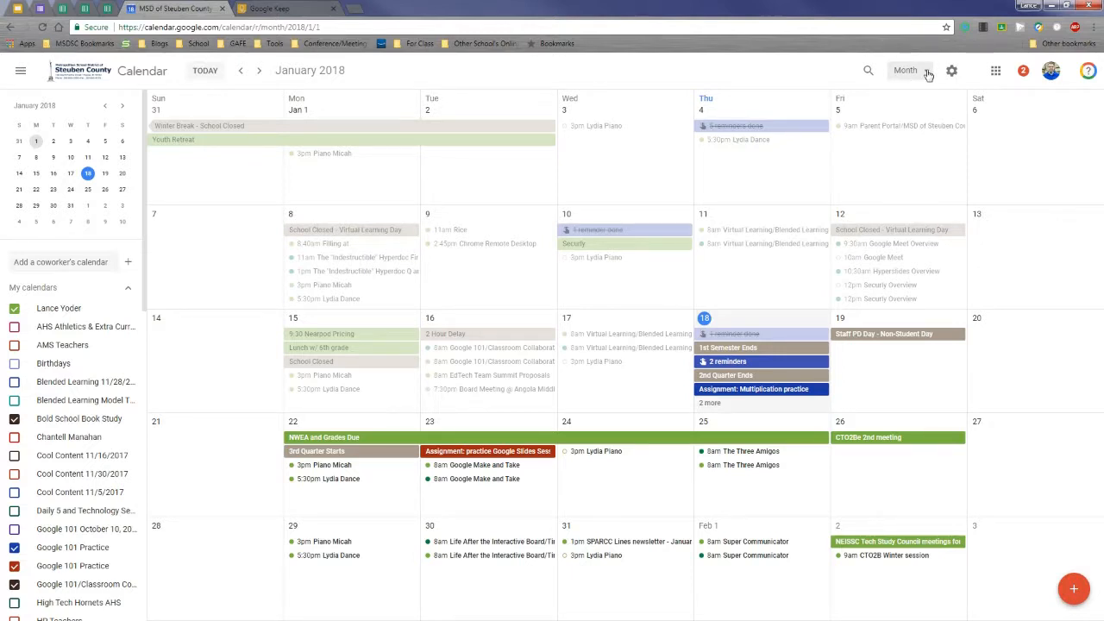
left_click(926, 72)
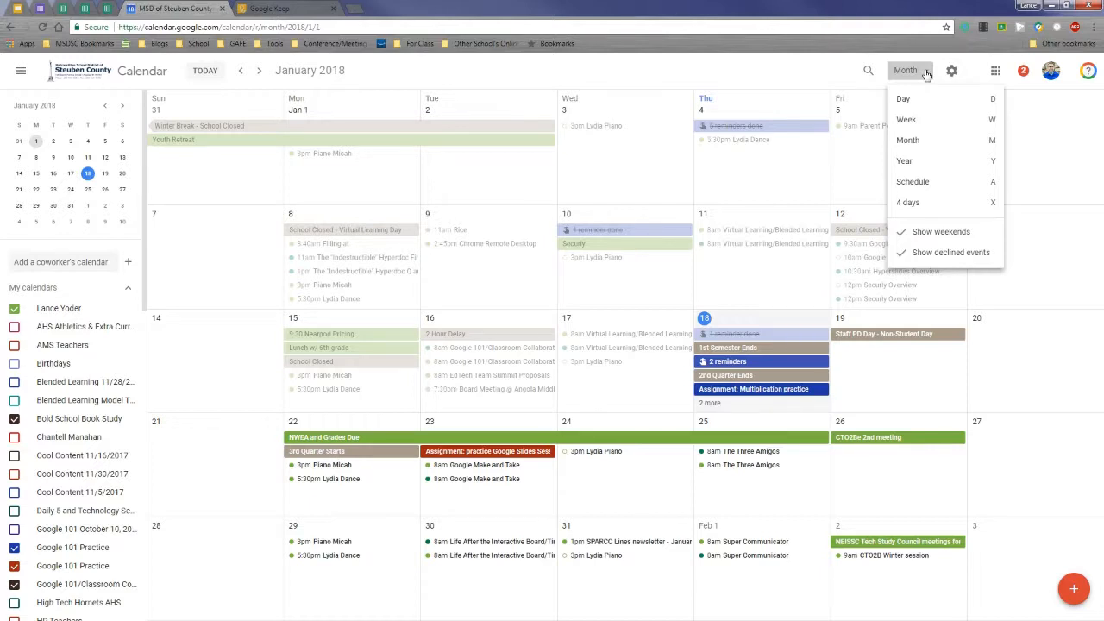
left_click(950, 74)
- Review the general calendar settings, from time zone and world clock through scheduling and keyboard shortcuts, and return to the calendar
left_click(951, 74)
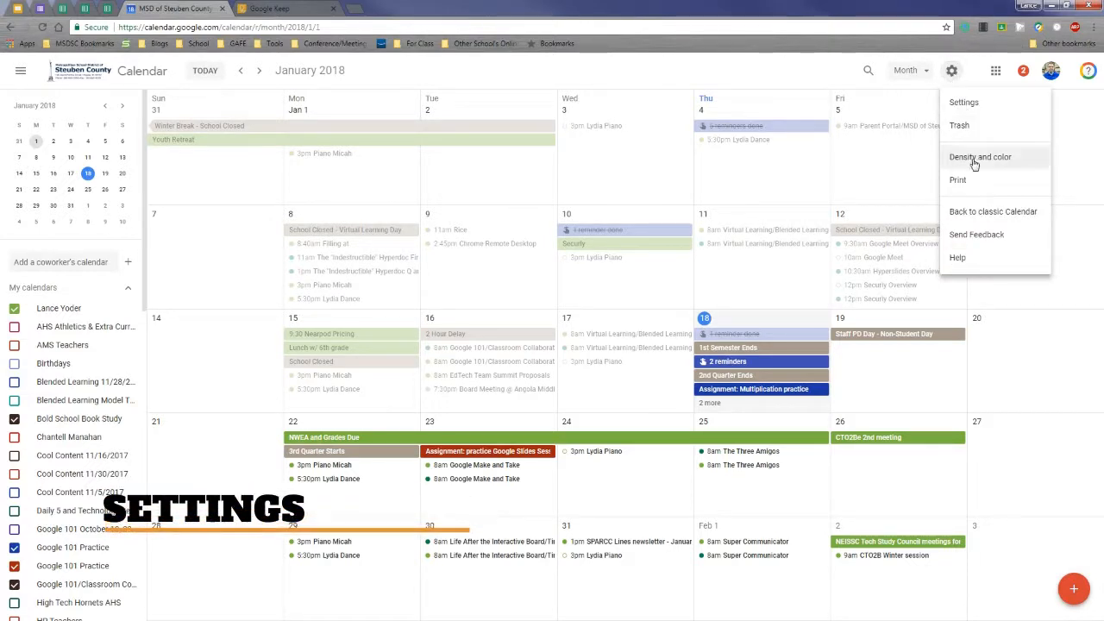
left_click(971, 105)
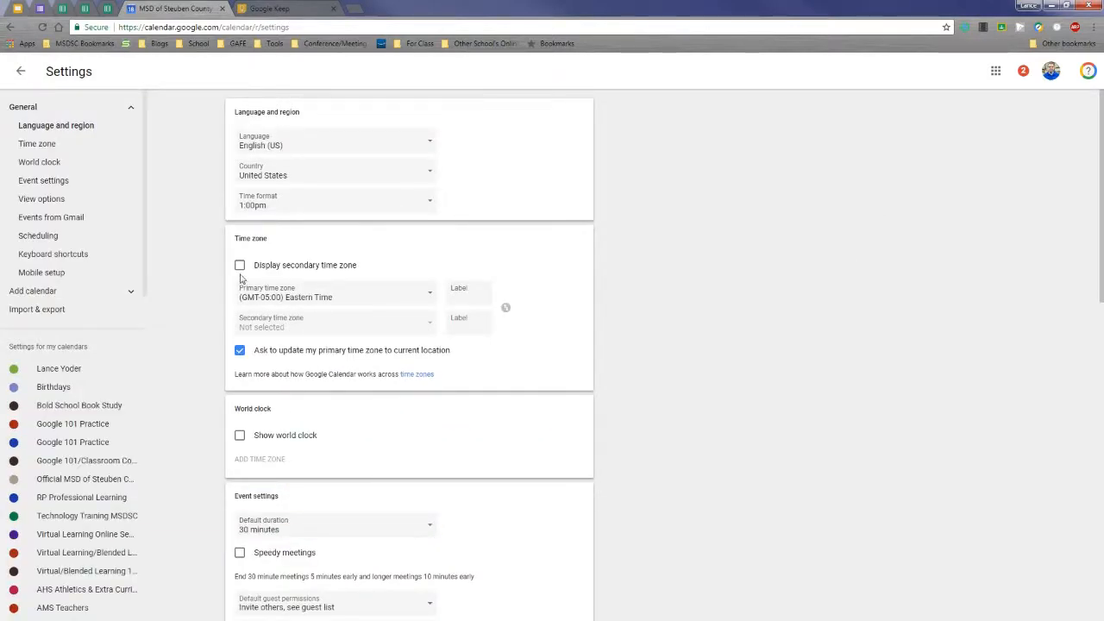
left_click(51, 145)
left_click(51, 166)
left_click(53, 185)
left_click(54, 205)
left_click(54, 220)
left_click(56, 237)
left_click(67, 255)
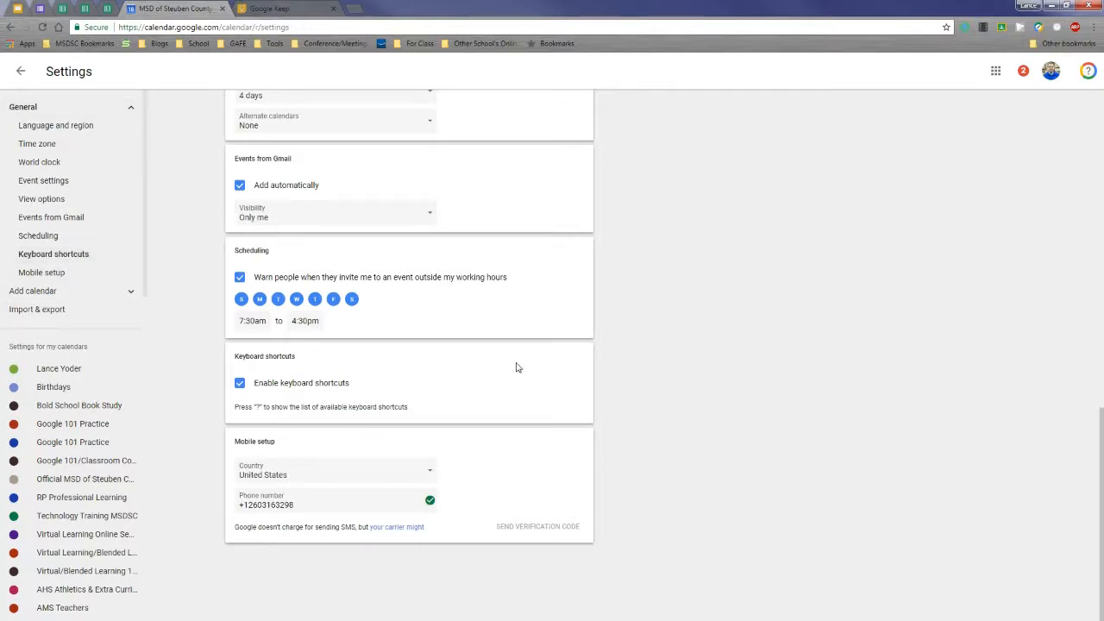
scroll(513, 363, "up", 3)
scroll(514, 363, "up", 10)
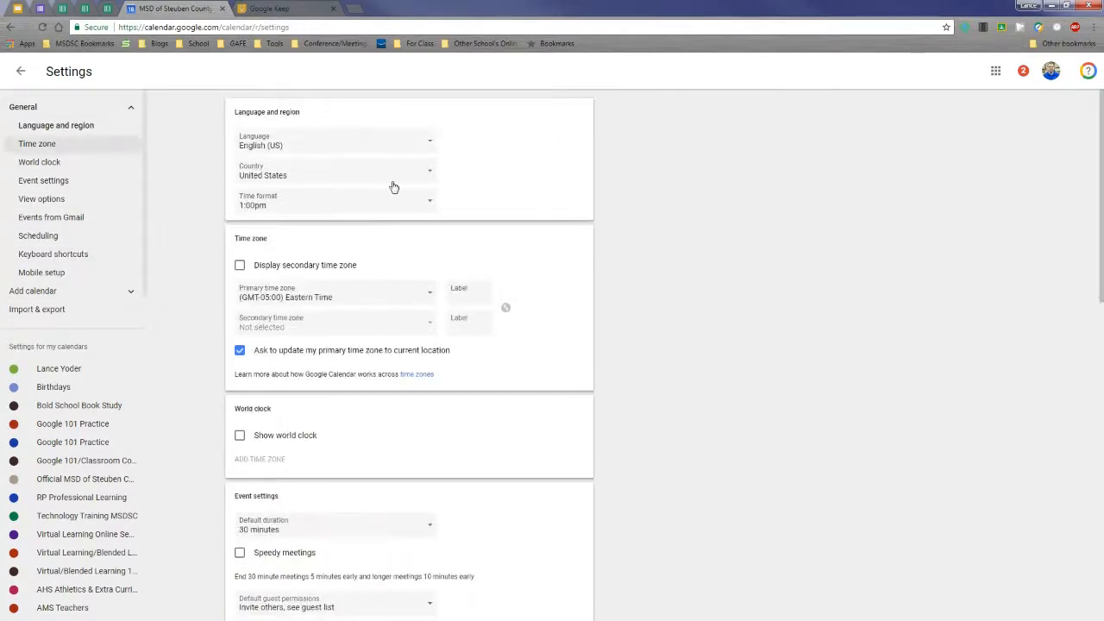
left_click(20, 71)
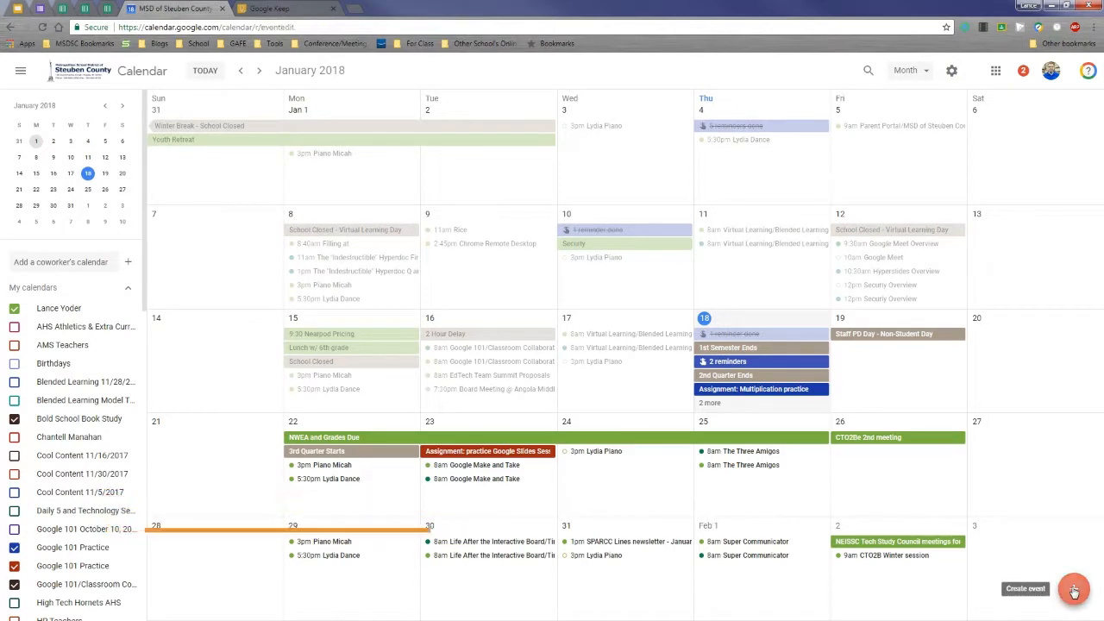
- Create a new event titled "title" and set its location to the suggested Angola Middle School
left_click(1073, 591)
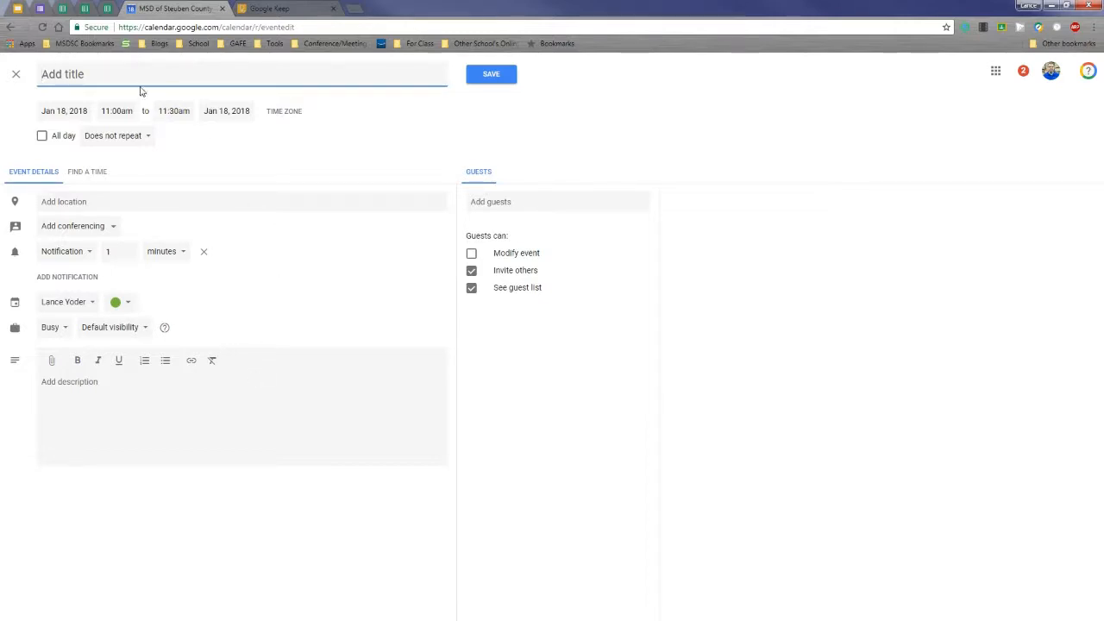
type("title")
left_click(83, 199)
type("a")
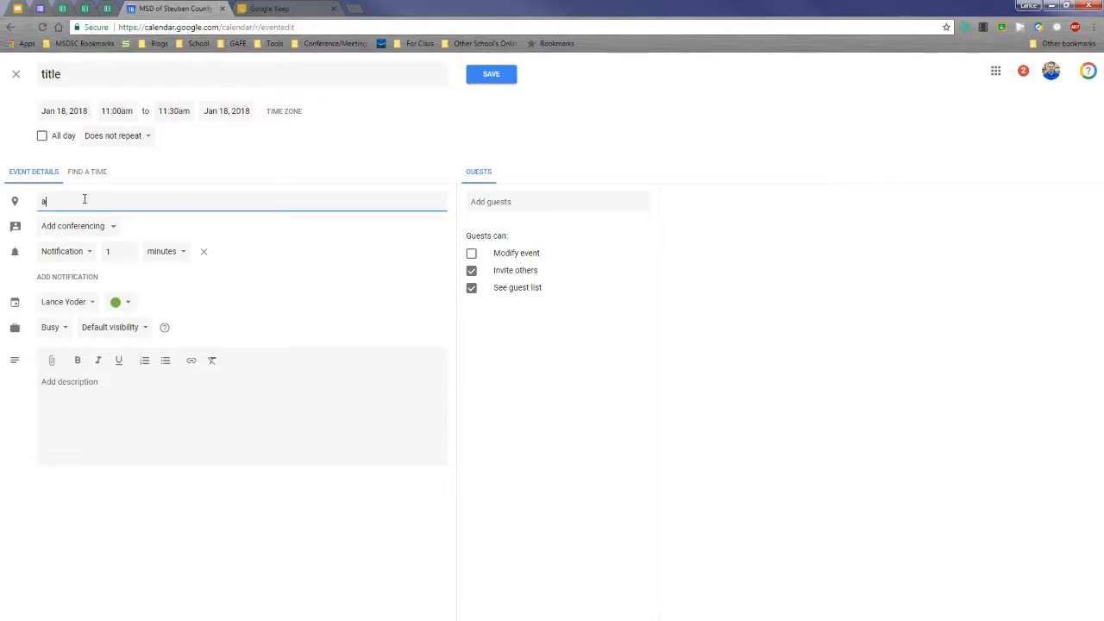
type("ngola middle school")
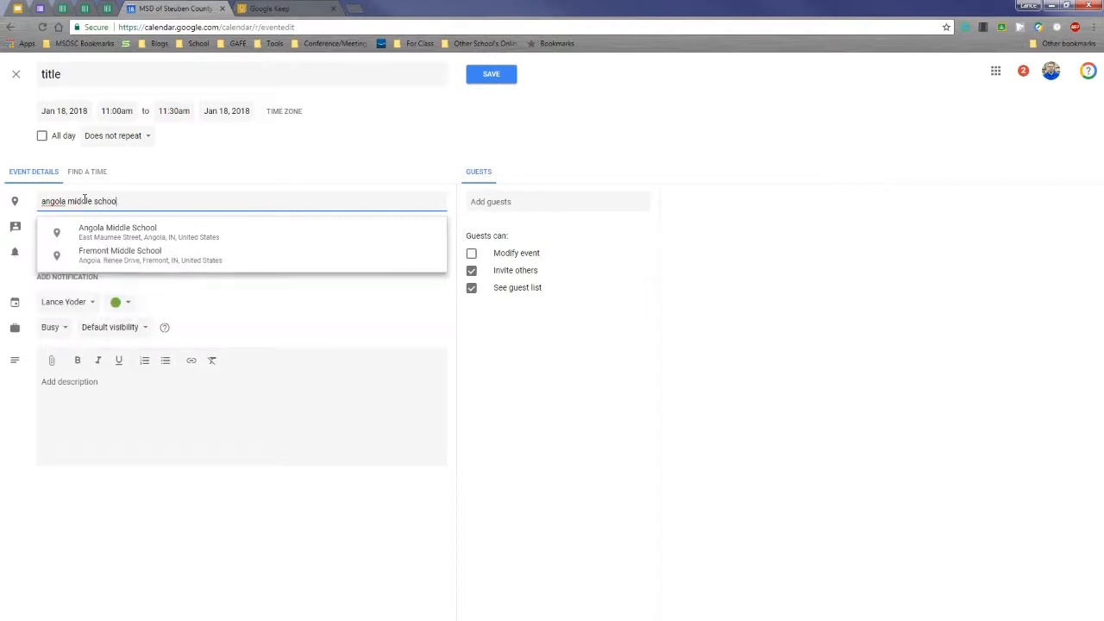
left_click(121, 231)
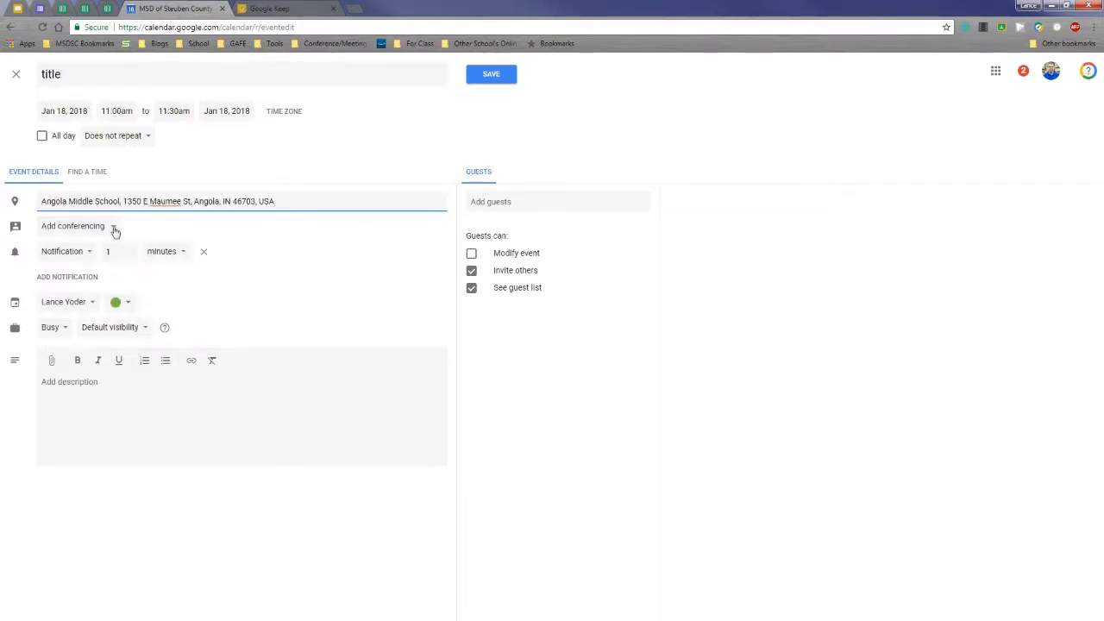
- Add Hangouts Meet conferencing to the event and view its conferencing details
left_click(114, 229)
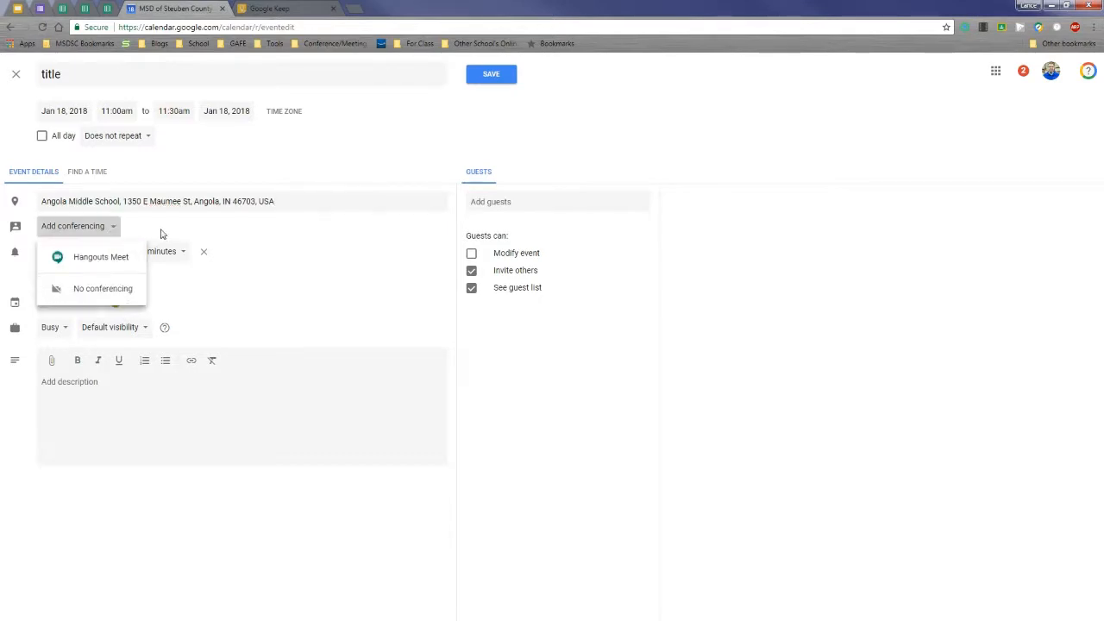
left_click(125, 257)
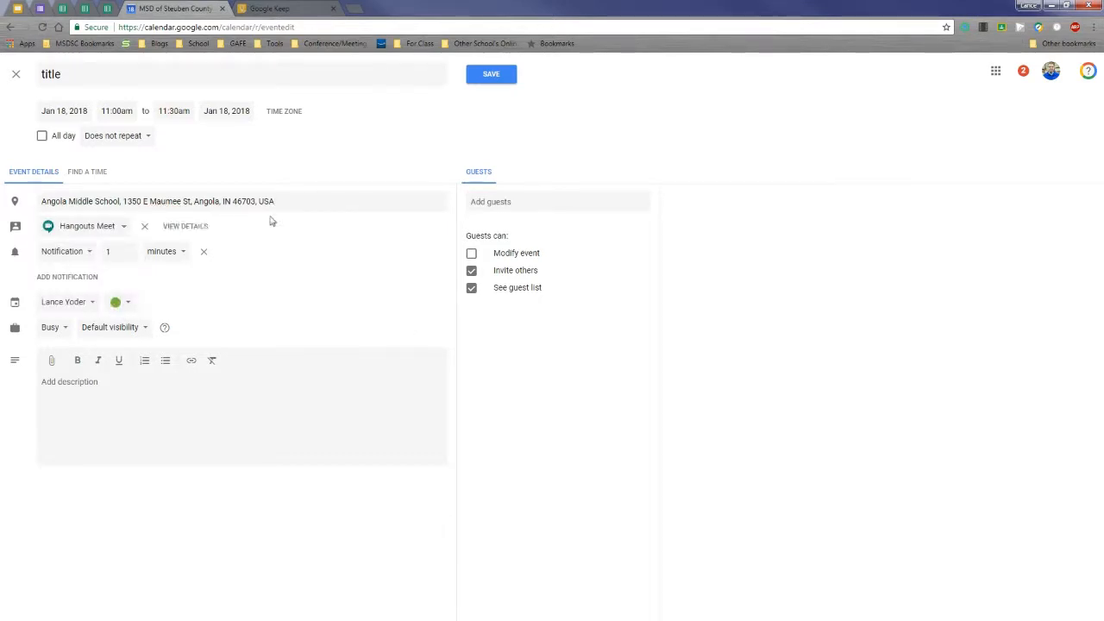
left_click(191, 227)
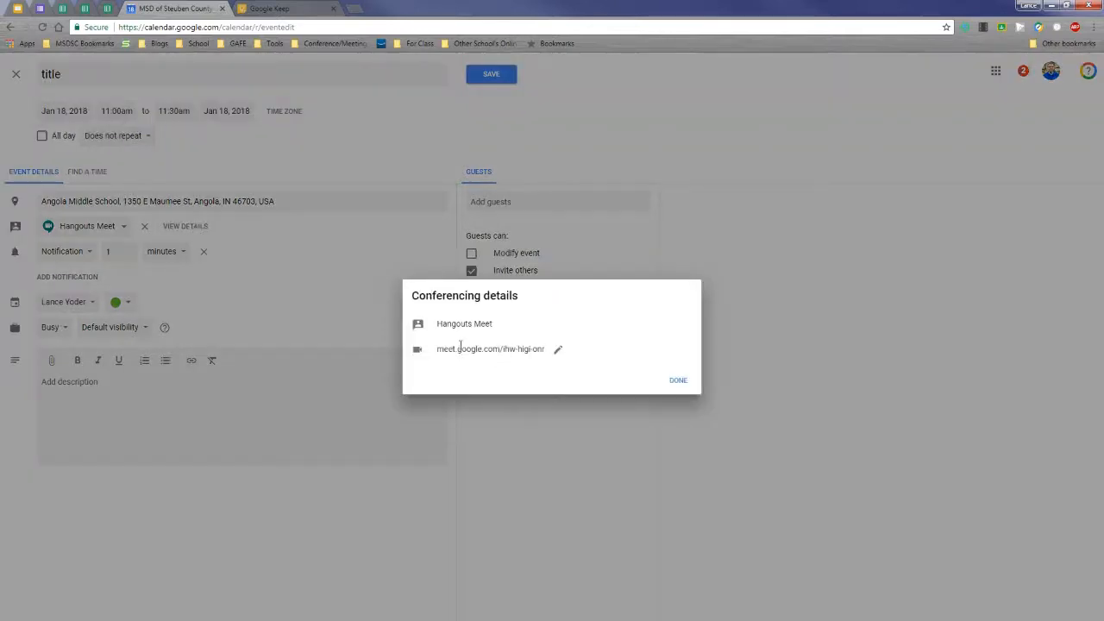
left_click(680, 381)
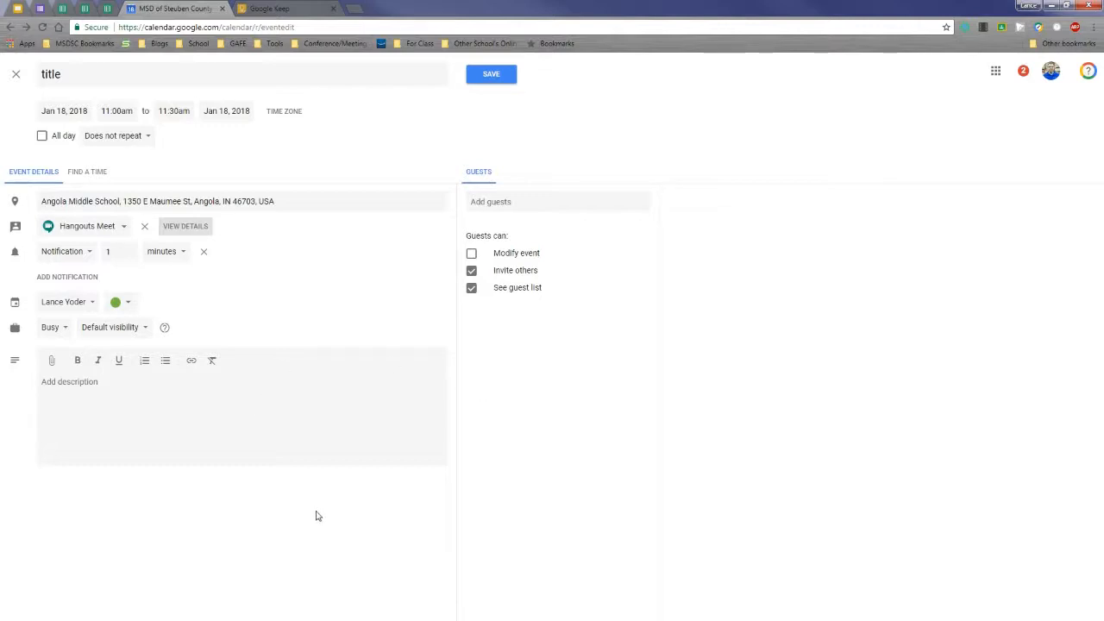
- Review the notification's type and time unit choices, and add a second notification at 10 minutes
left_click(88, 253)
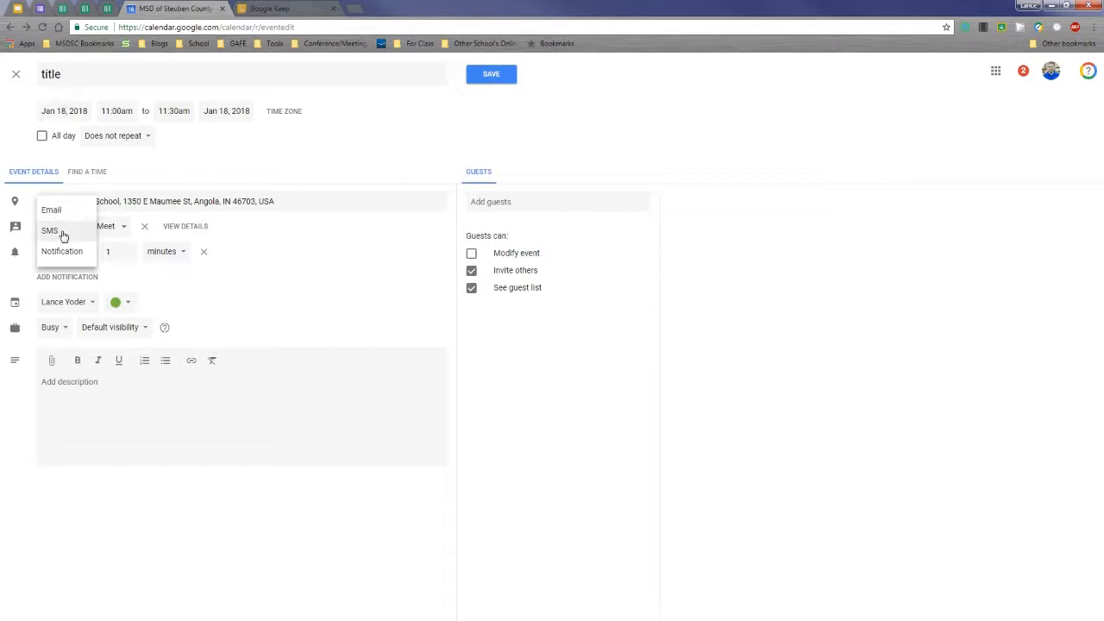
left_click(276, 259)
left_click(186, 257)
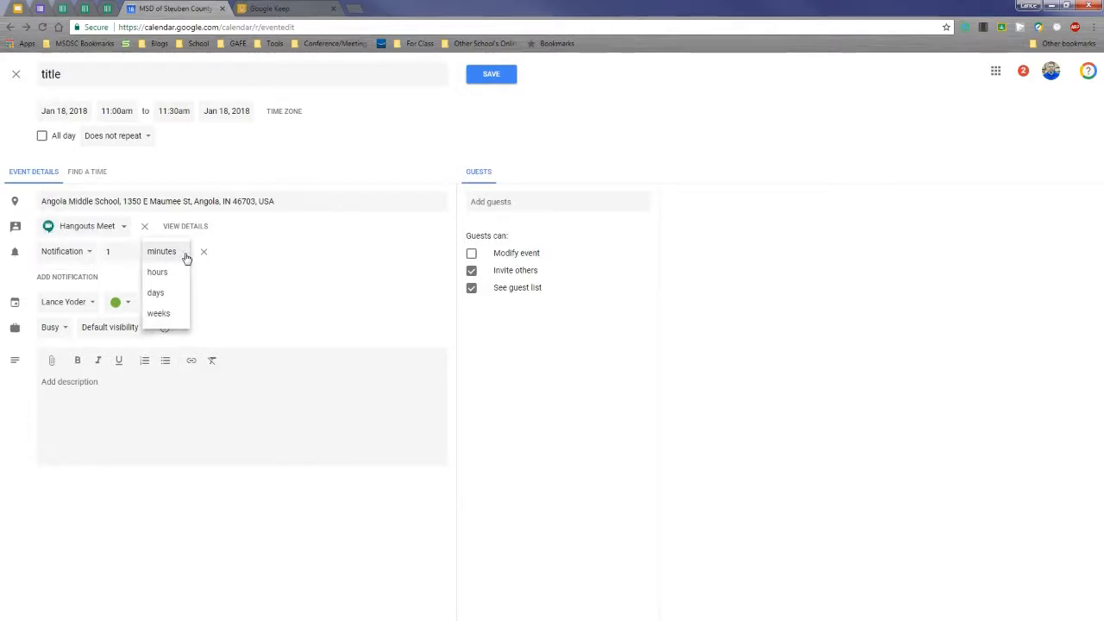
left_click(314, 256)
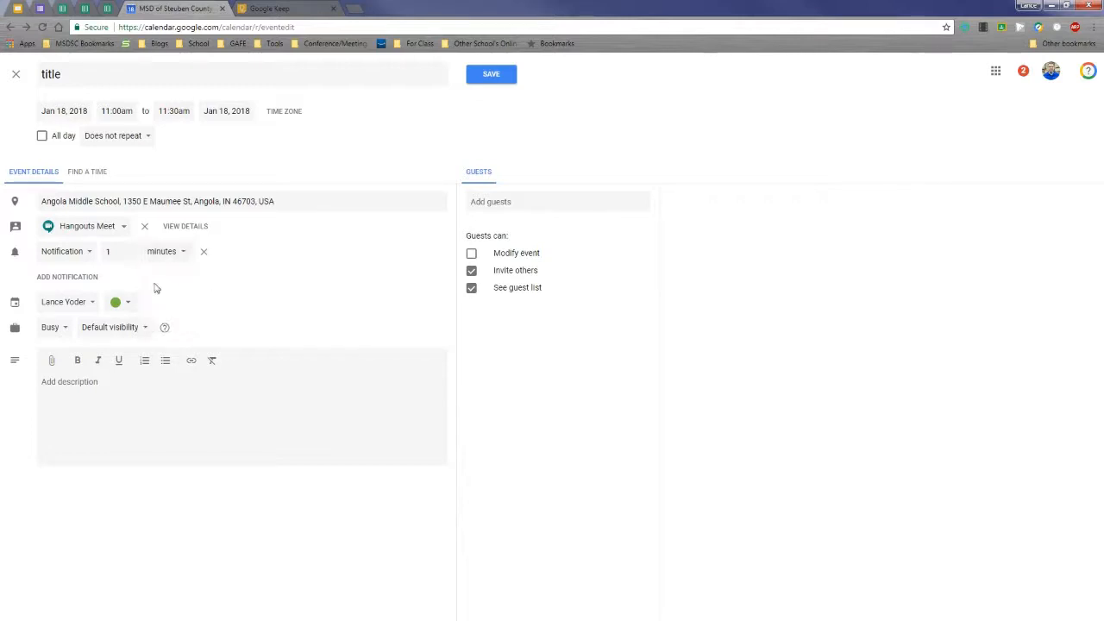
left_click(88, 278)
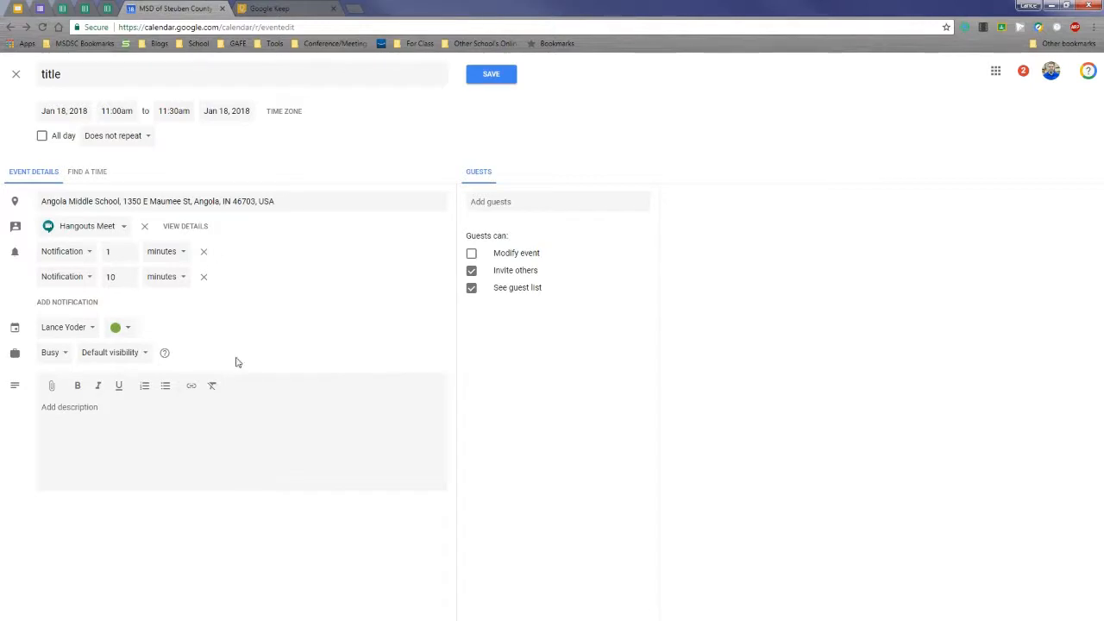
- Review the event's available calendars and color choices
left_click(92, 329)
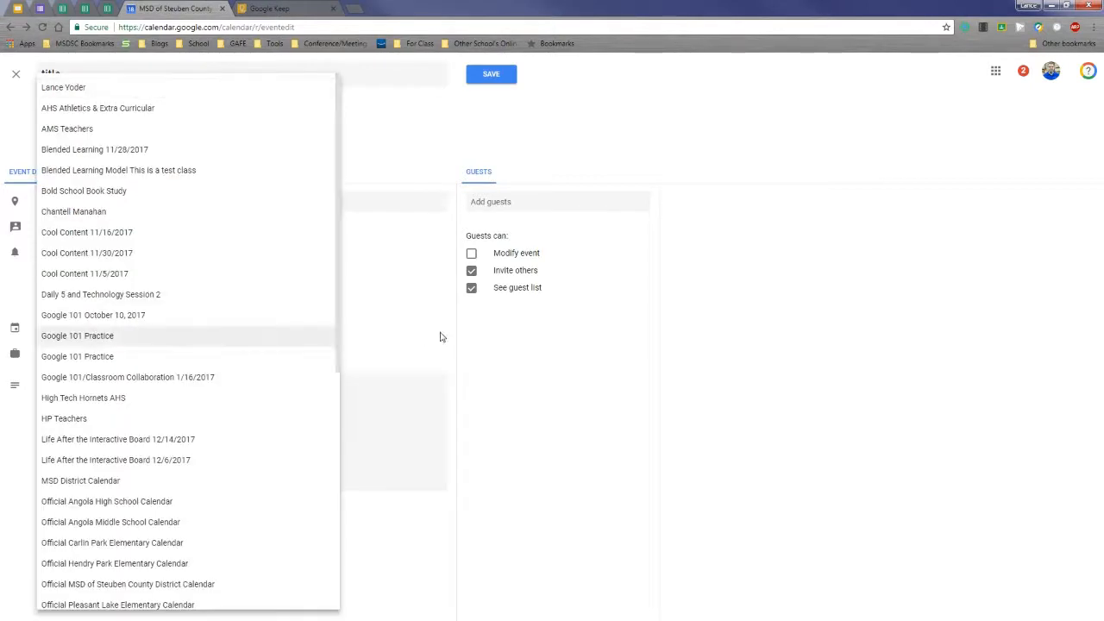
left_click(440, 336)
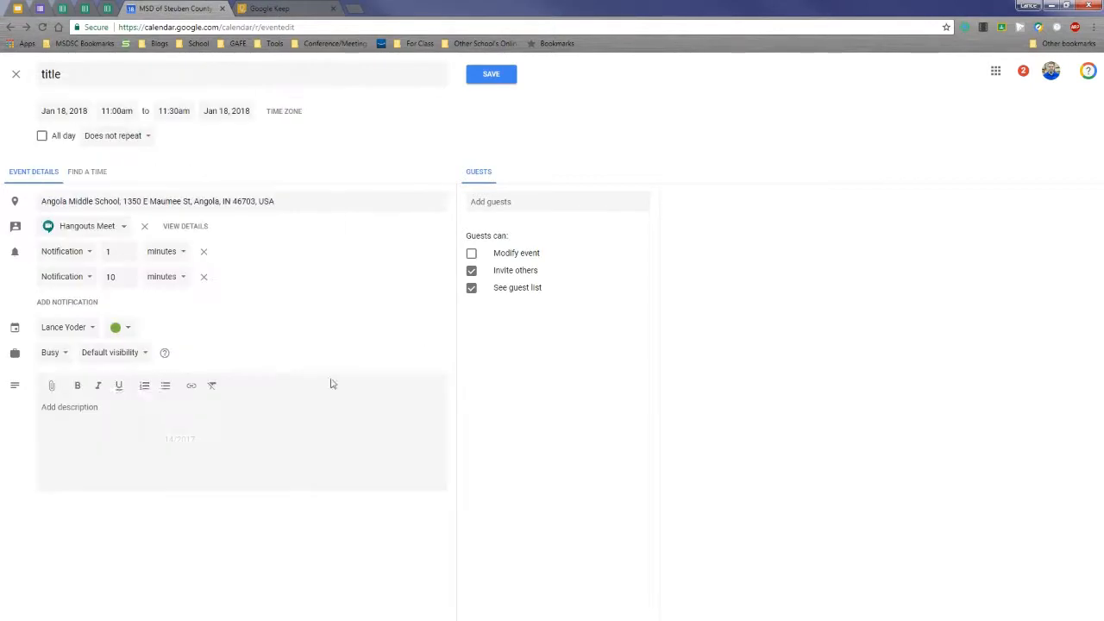
left_click(127, 328)
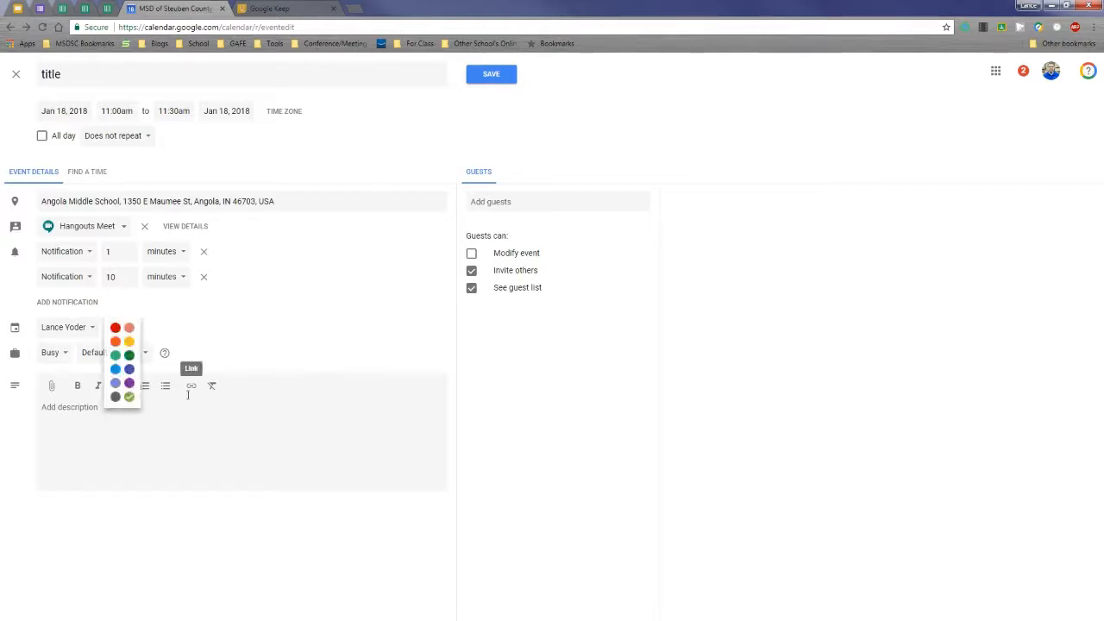
left_click(218, 339)
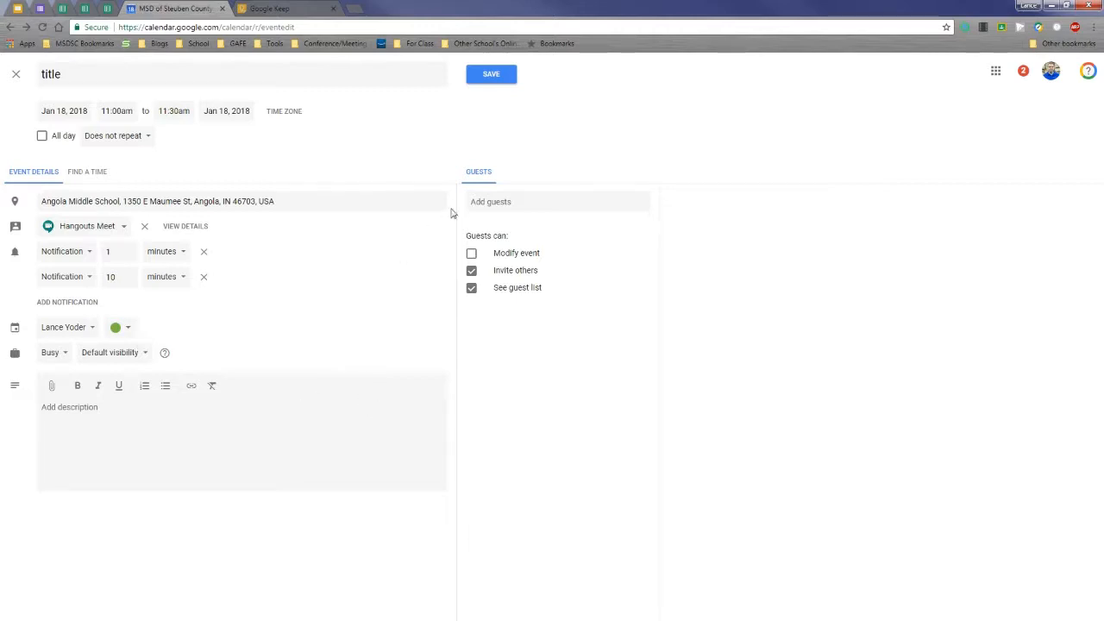
- Add the first suggested coworker as a guest and review the suggested meeting times
left_click(498, 202)
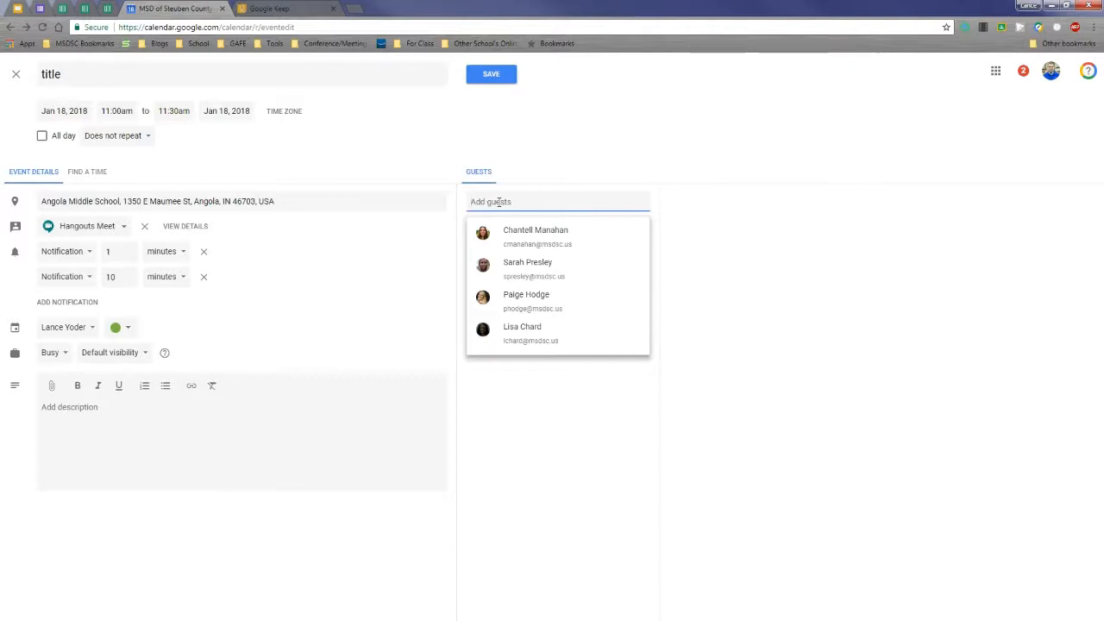
left_click(514, 229)
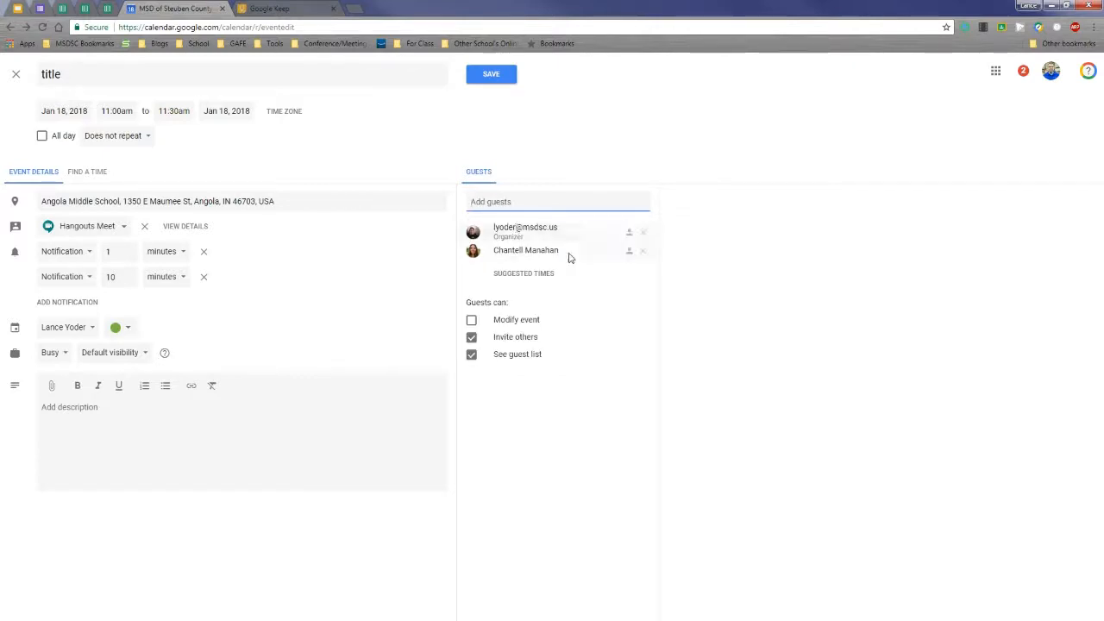
left_click(524, 274)
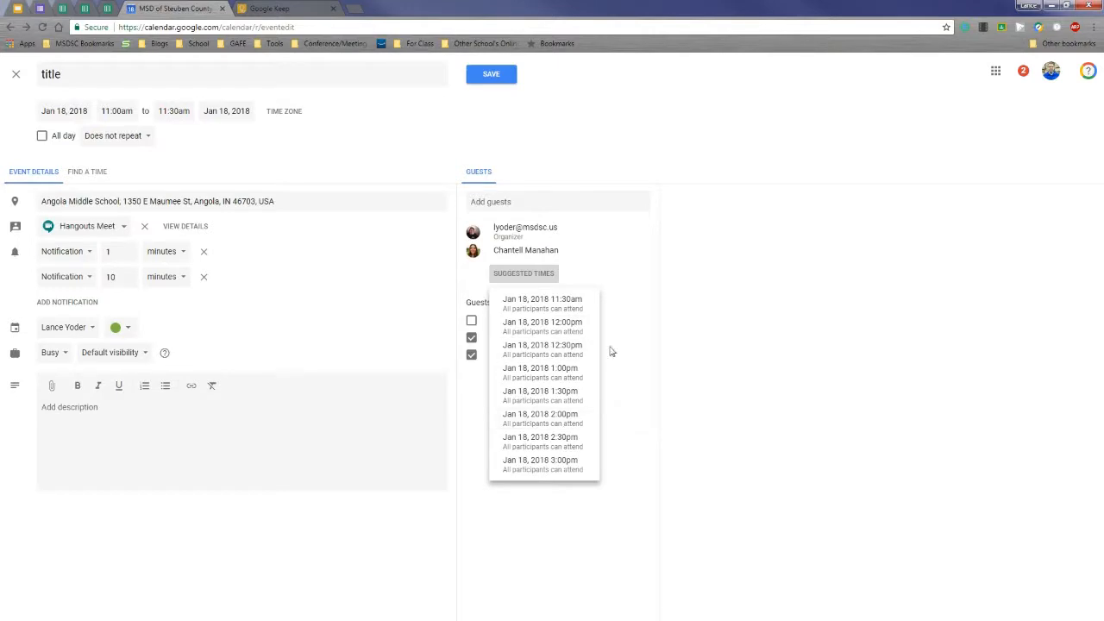
left_click(639, 289)
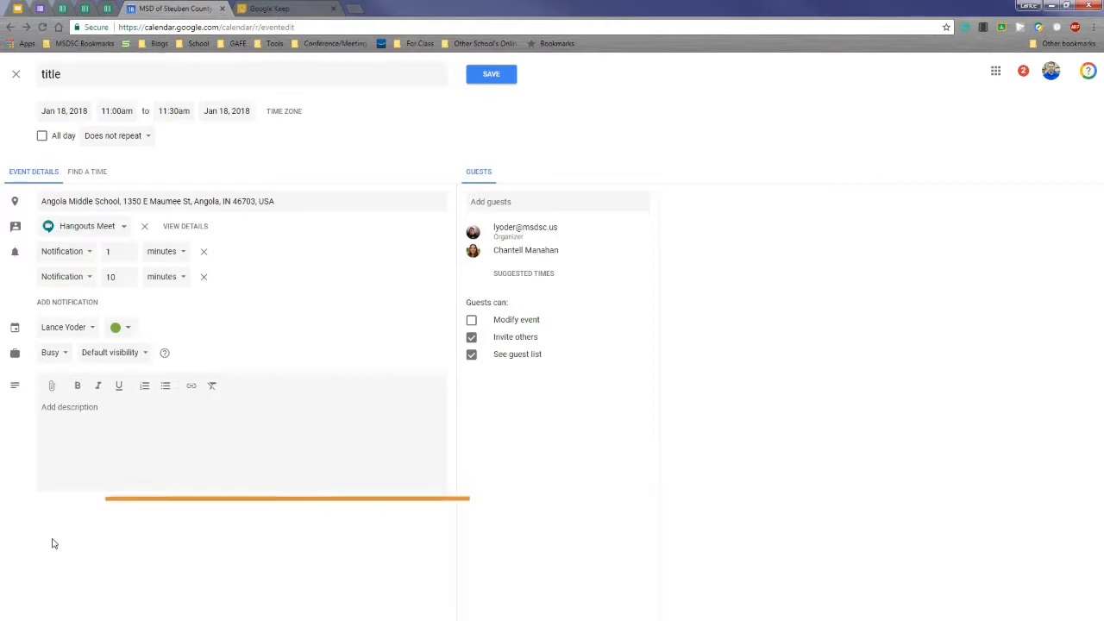
left_click(105, 413)
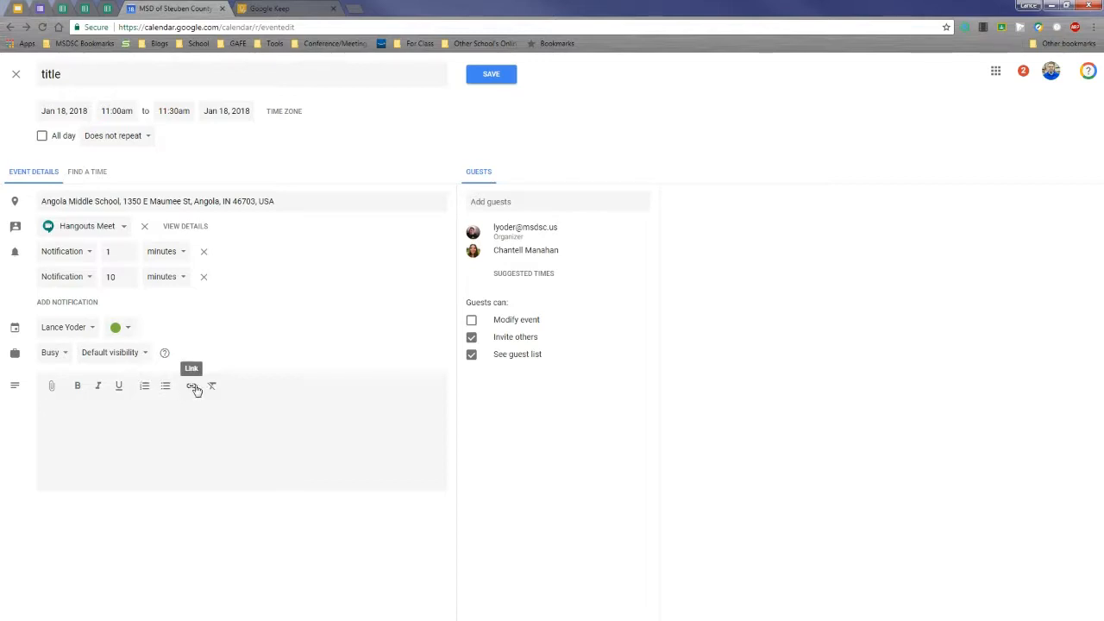
type("website")
double_click(89, 401)
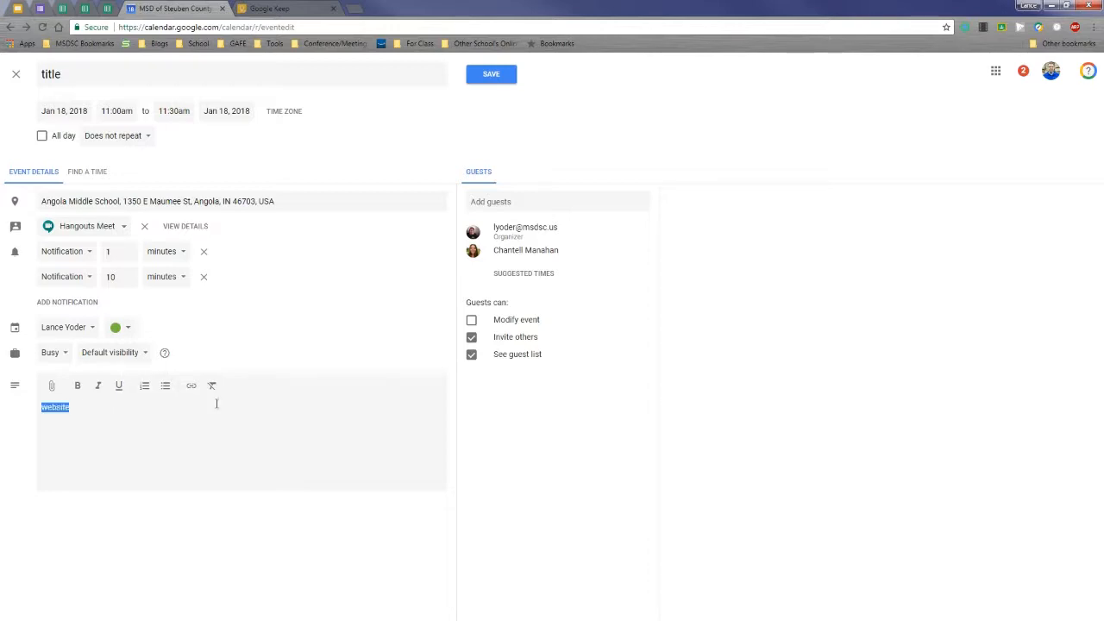
left_click(191, 386)
type("www.edgaged.net")
left_click(672, 385)
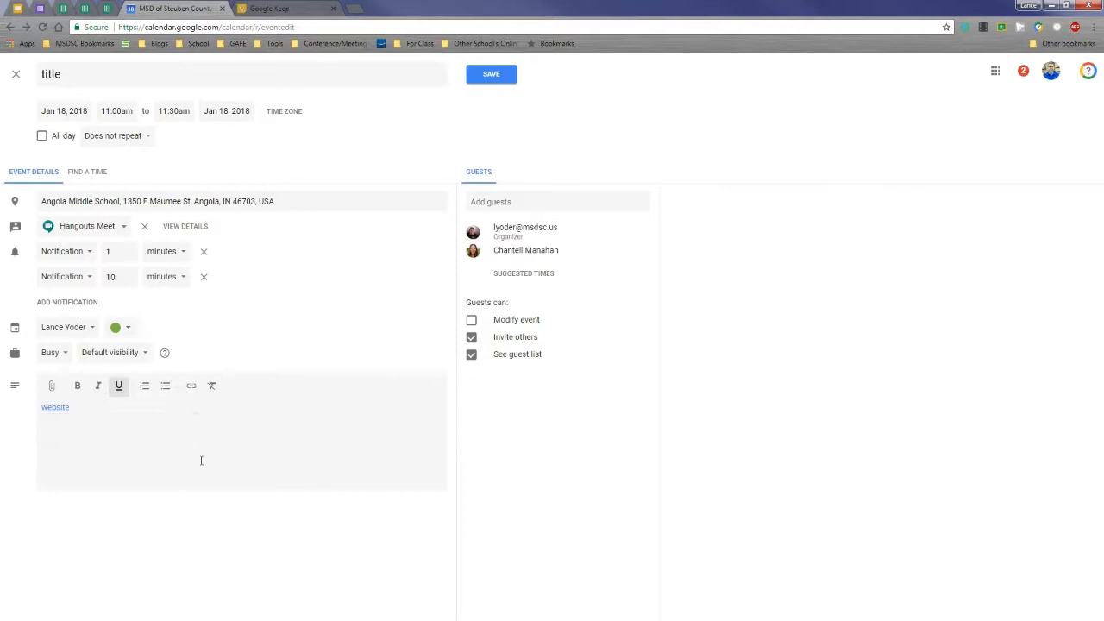
- Attach the New Website Issues document from Google Drive to the event, and discard the event to return to the calendar
left_click(51, 386)
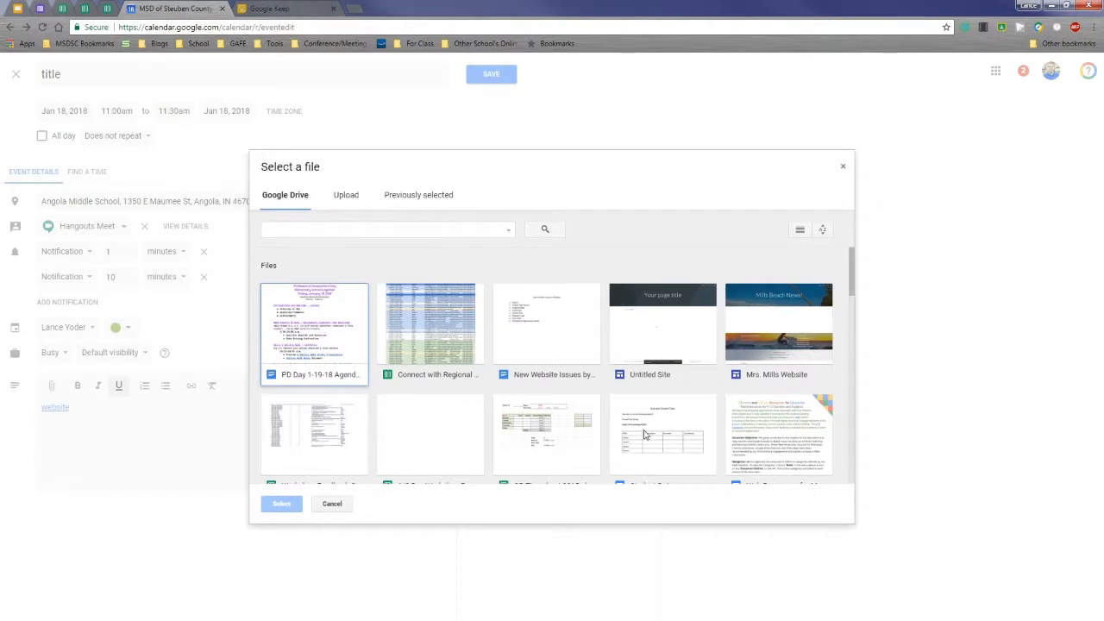
left_click(530, 341)
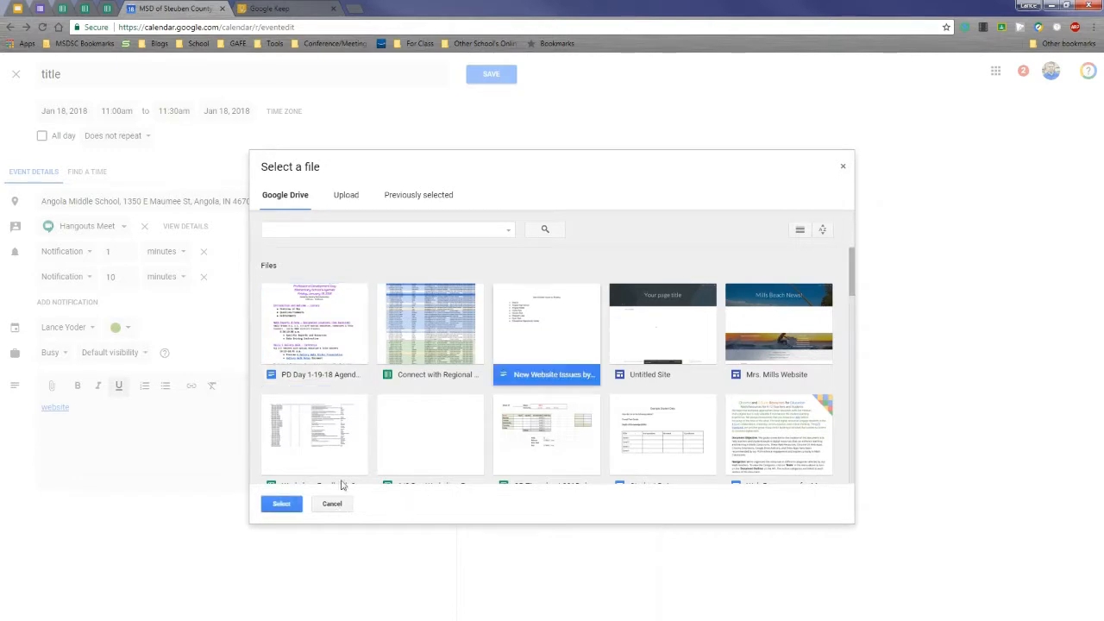
left_click(286, 506)
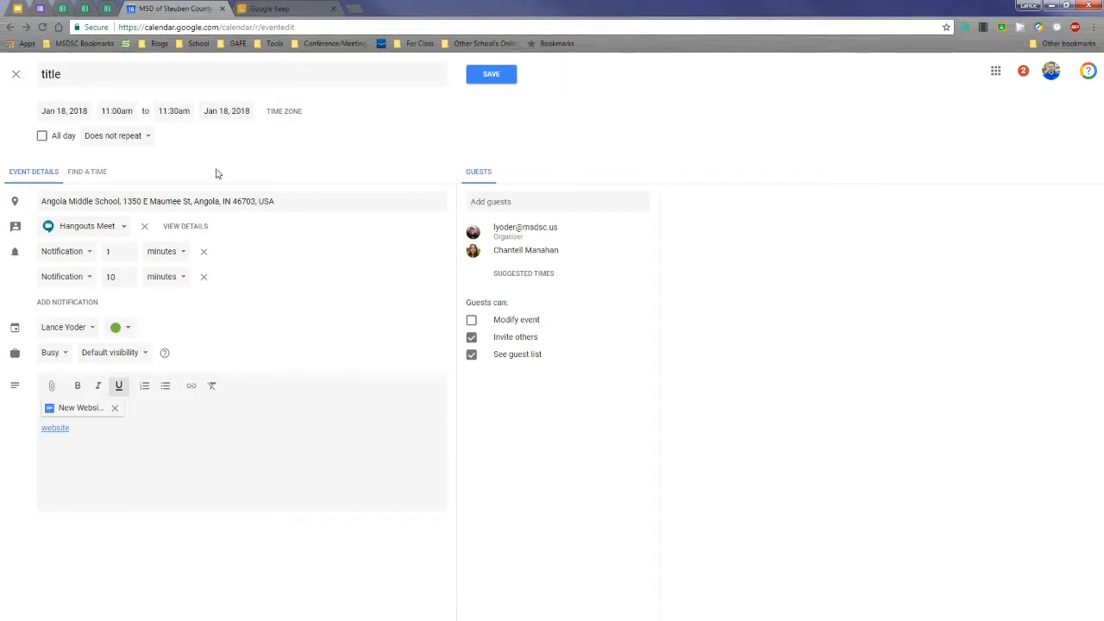
left_click(14, 76)
left_click(601, 358)
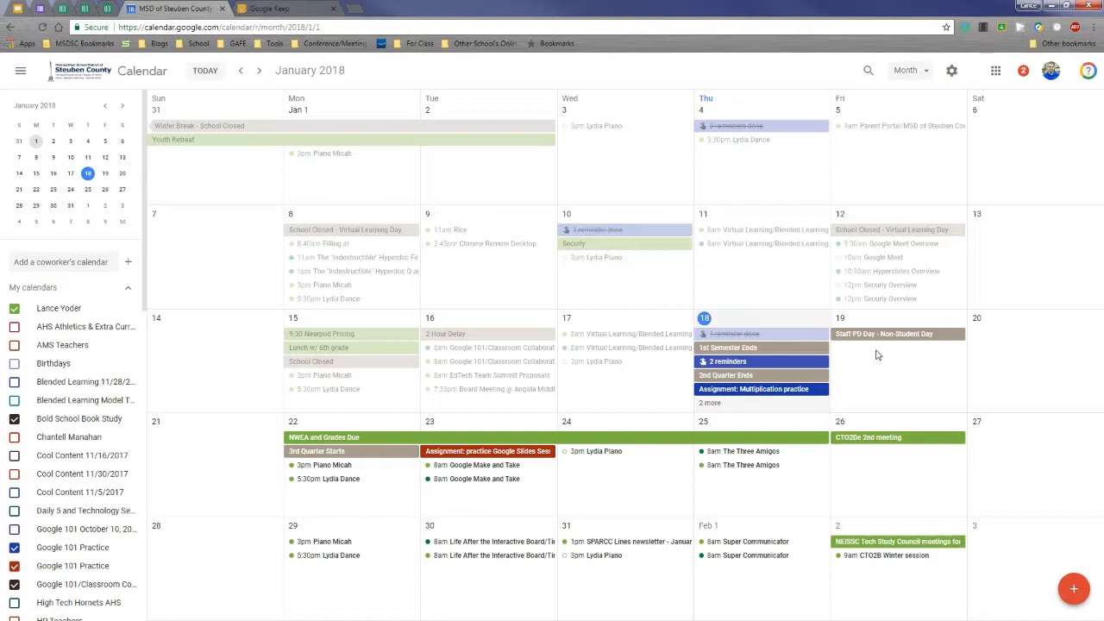
- Create a reminder titled "title" for Jan 19, 2018 at 11:00am, save it and mark it as done
left_click(847, 350)
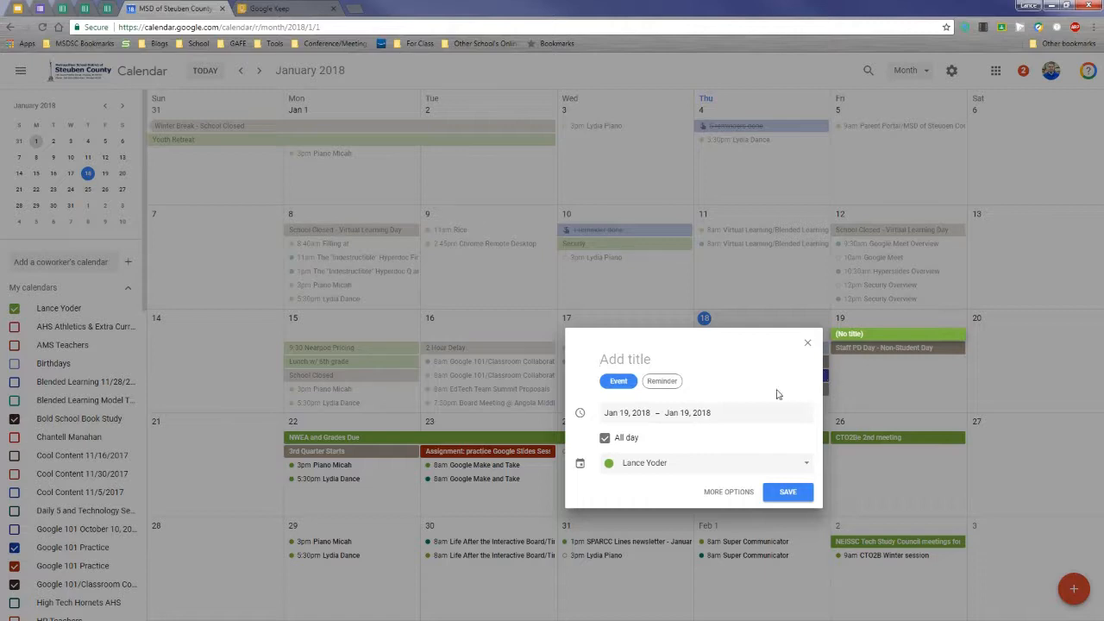
type("title")
left_click(664, 385)
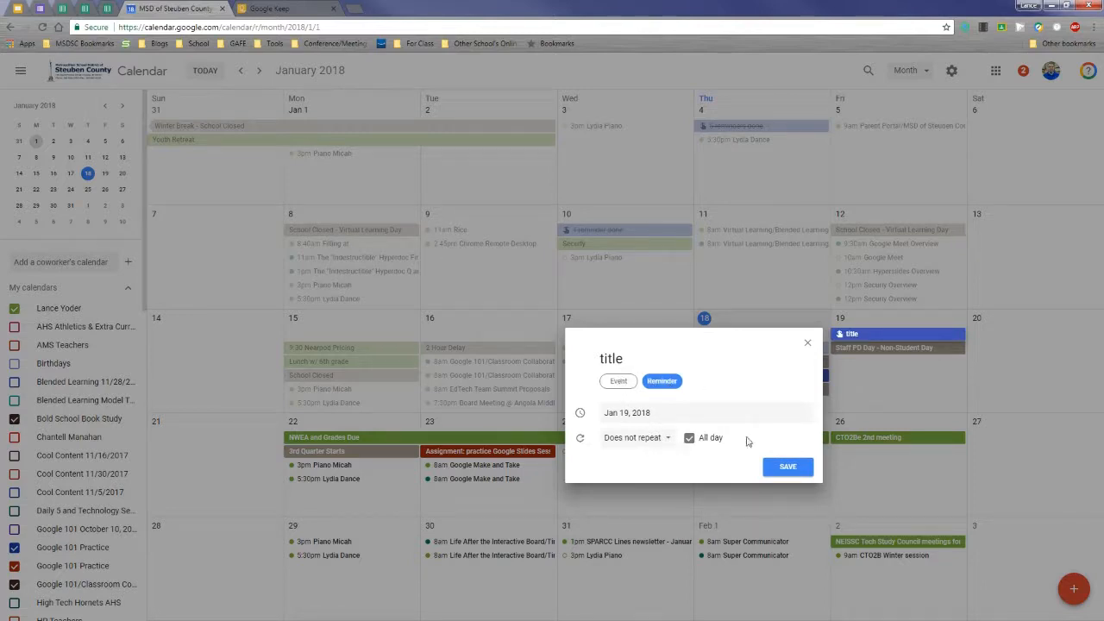
left_click(689, 439)
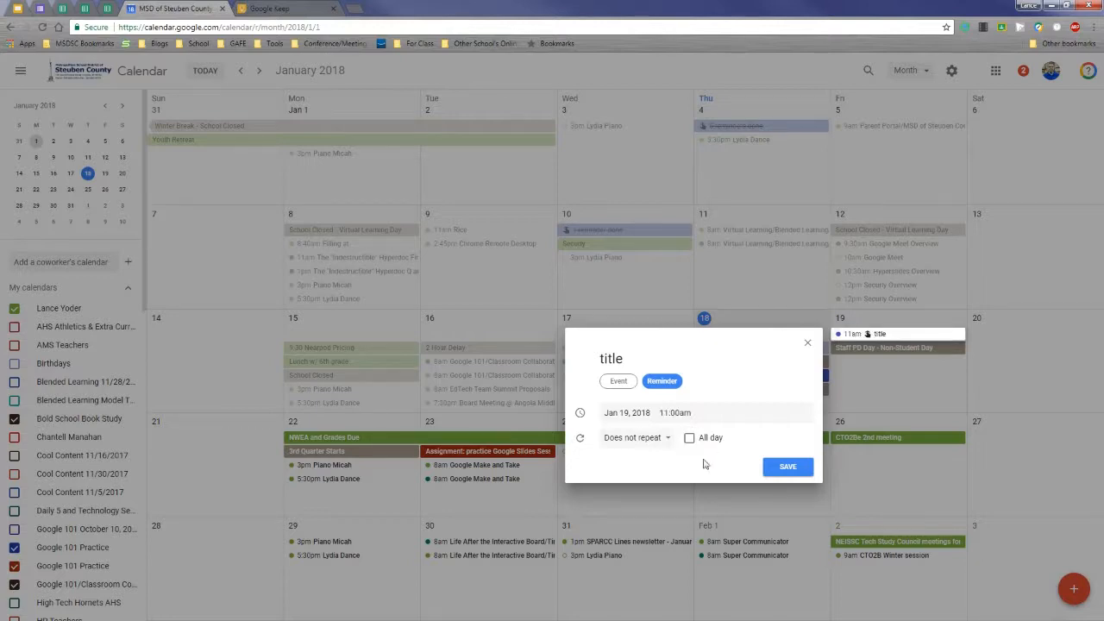
left_click(672, 415)
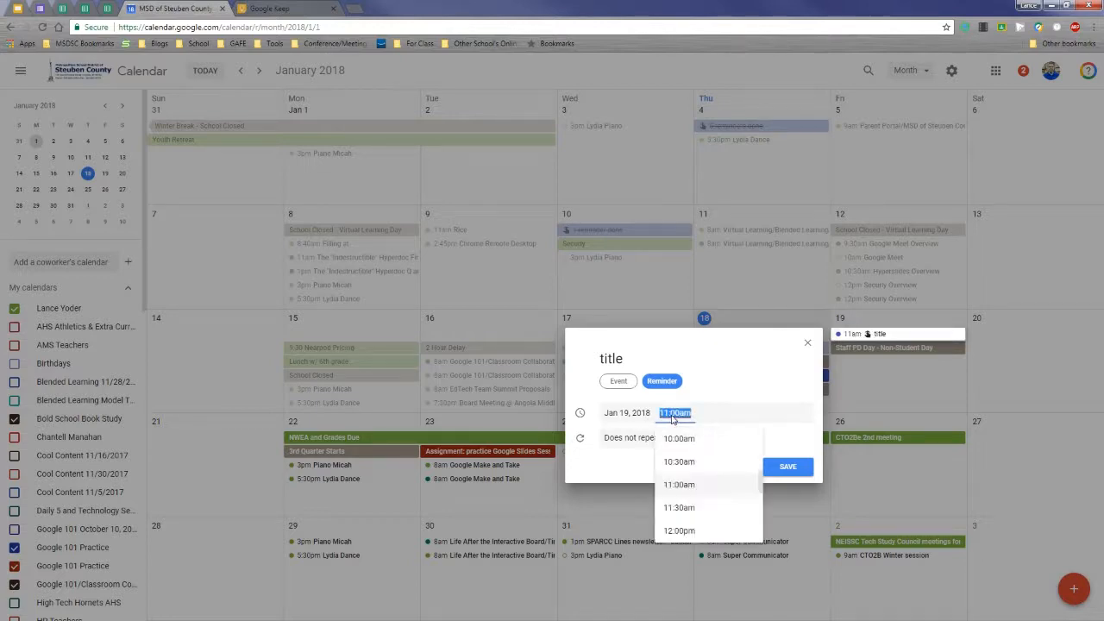
left_click(683, 484)
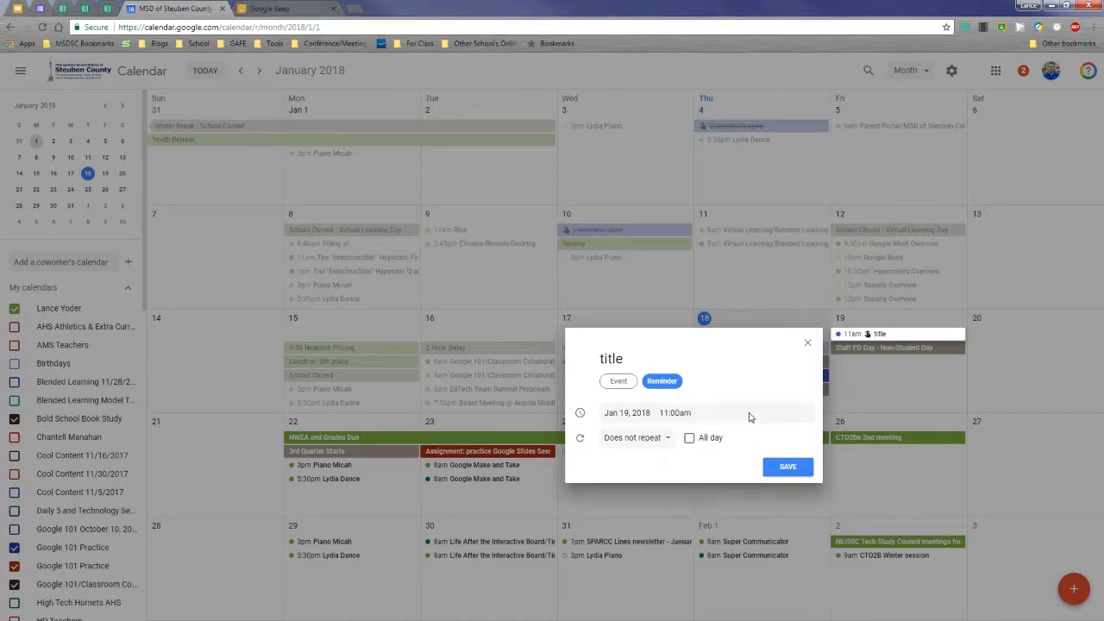
left_click(787, 465)
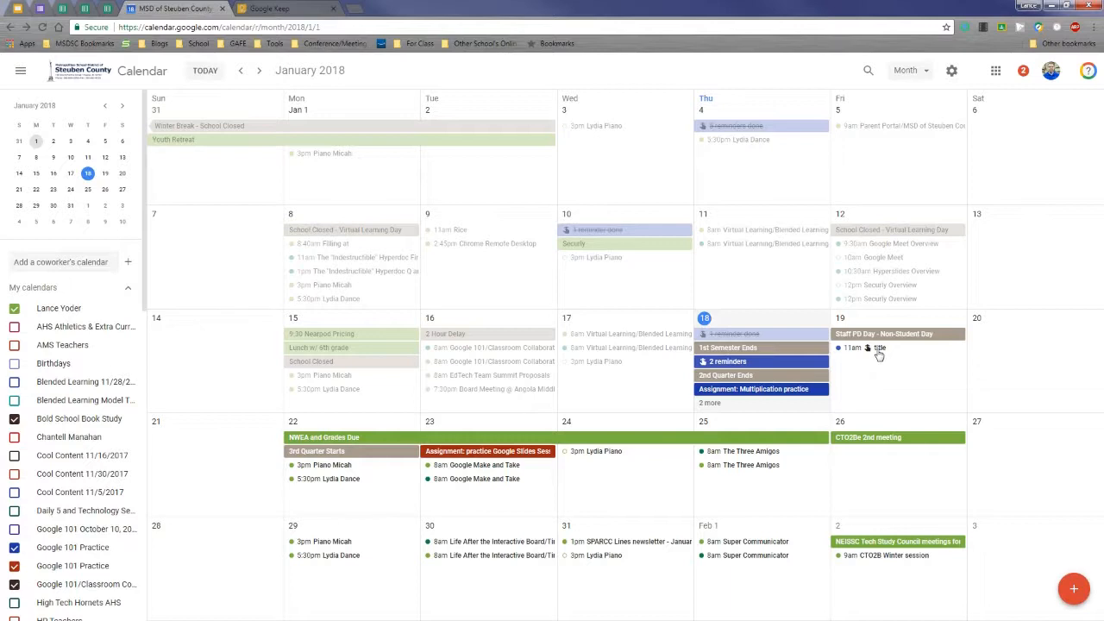
left_click(878, 349)
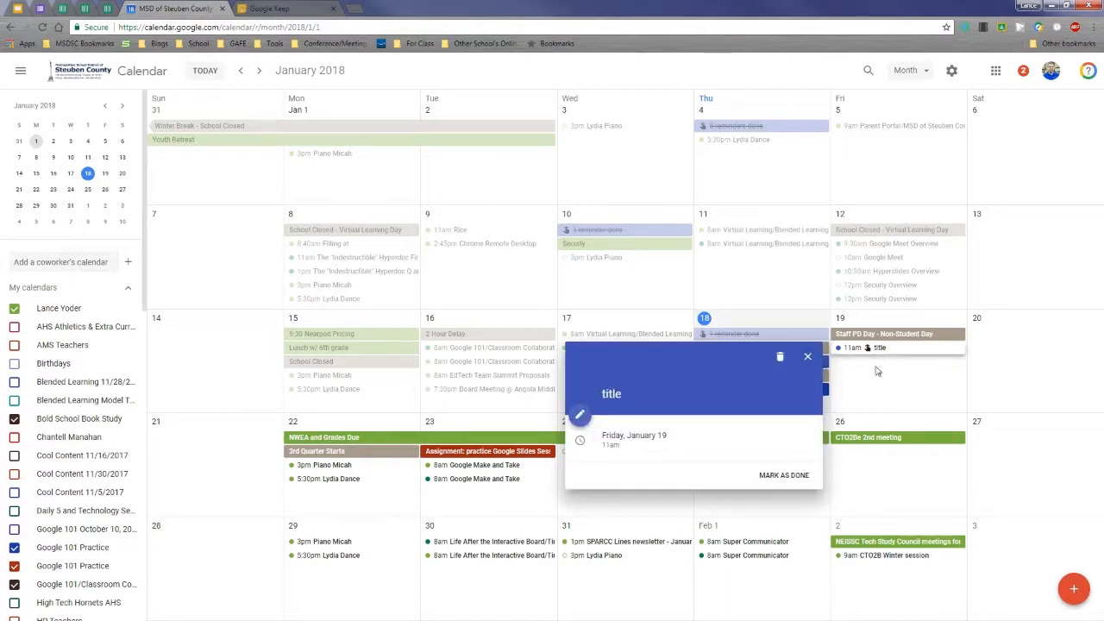
left_click(784, 475)
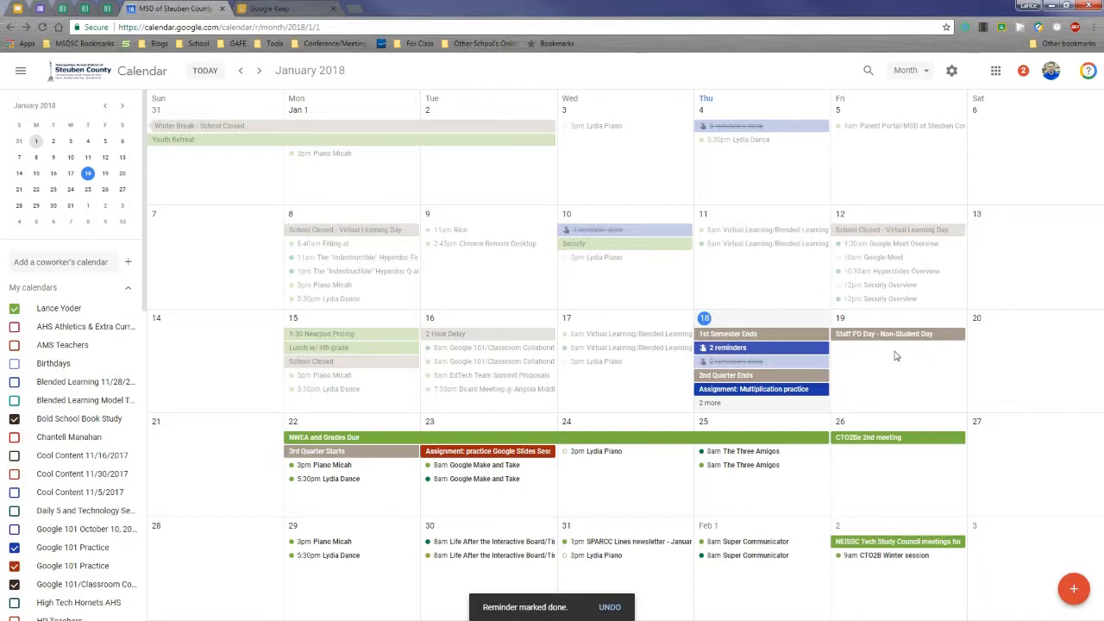
- Switch to Google Keep and write a note titled "note" with the text "remember something important"
left_click(276, 9)
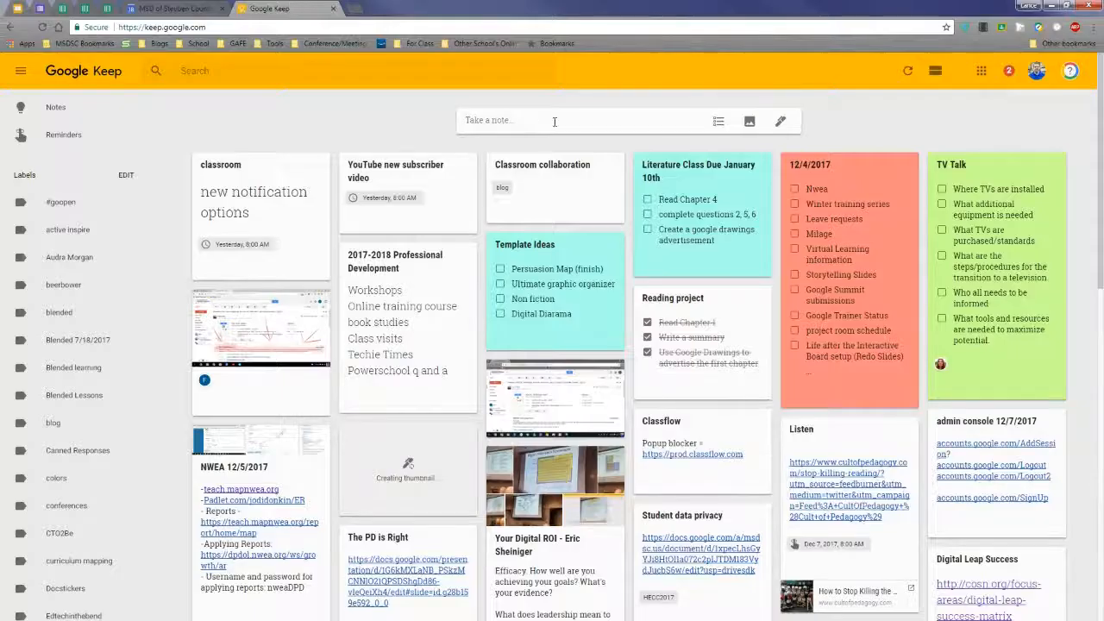
left_click(516, 120)
type("note")
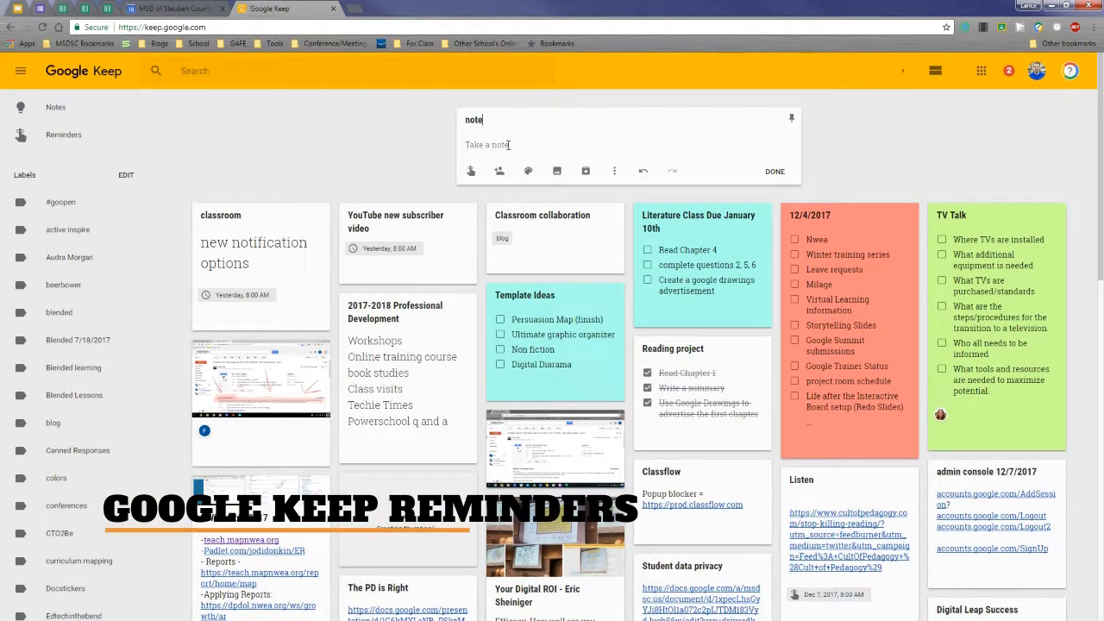
left_click(509, 145)
type("remember")
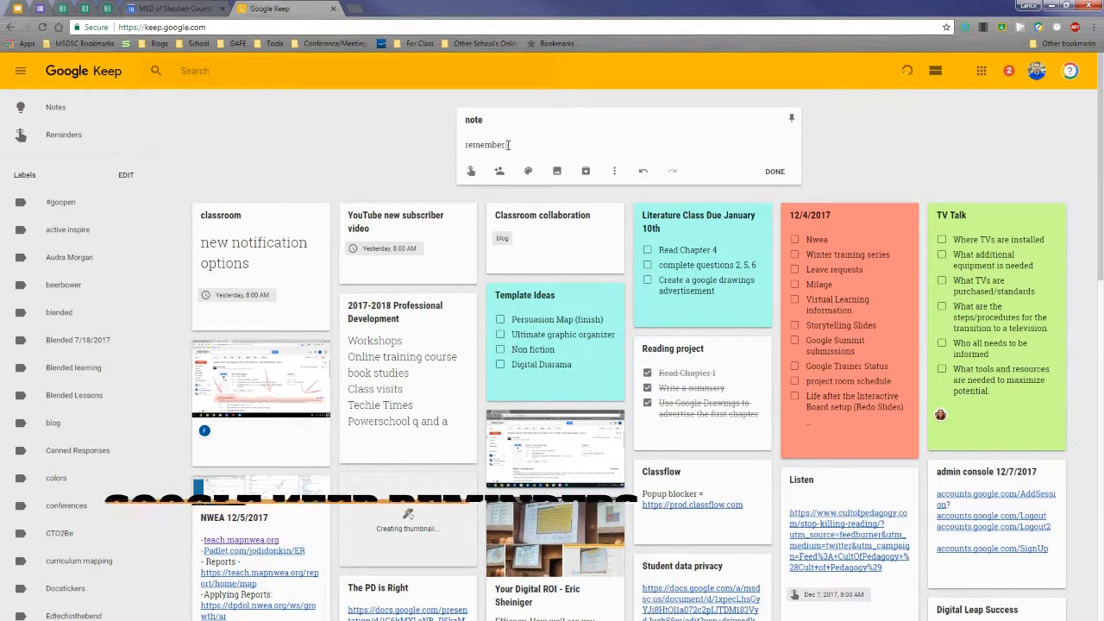
type(" something important")
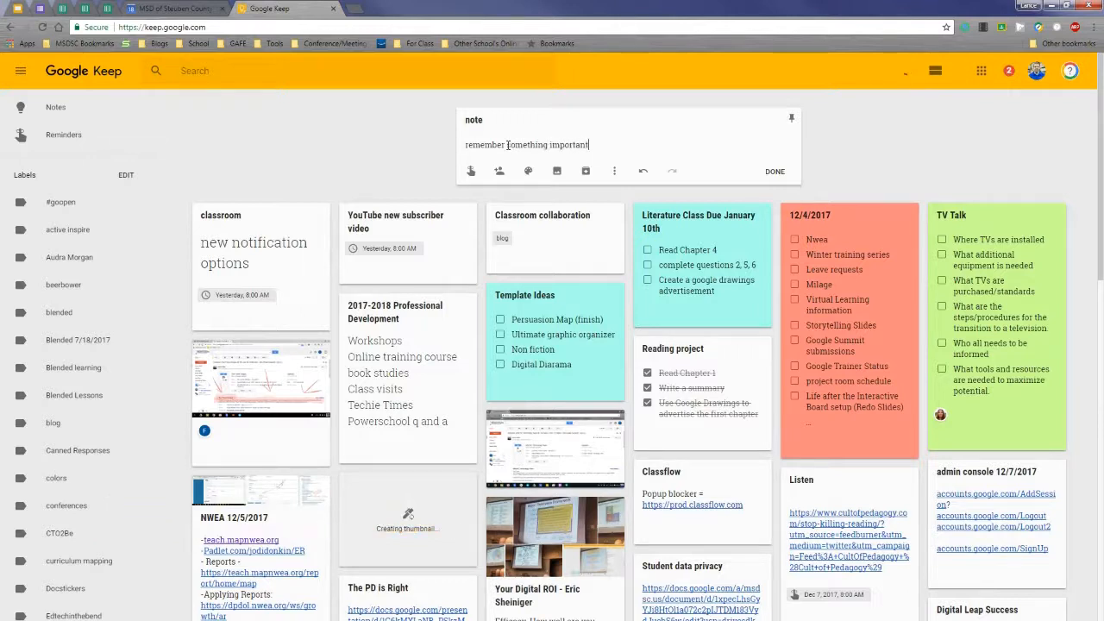
- Set the note's reminder to tomorrow at 8:00 AM and finish the note
left_click(471, 170)
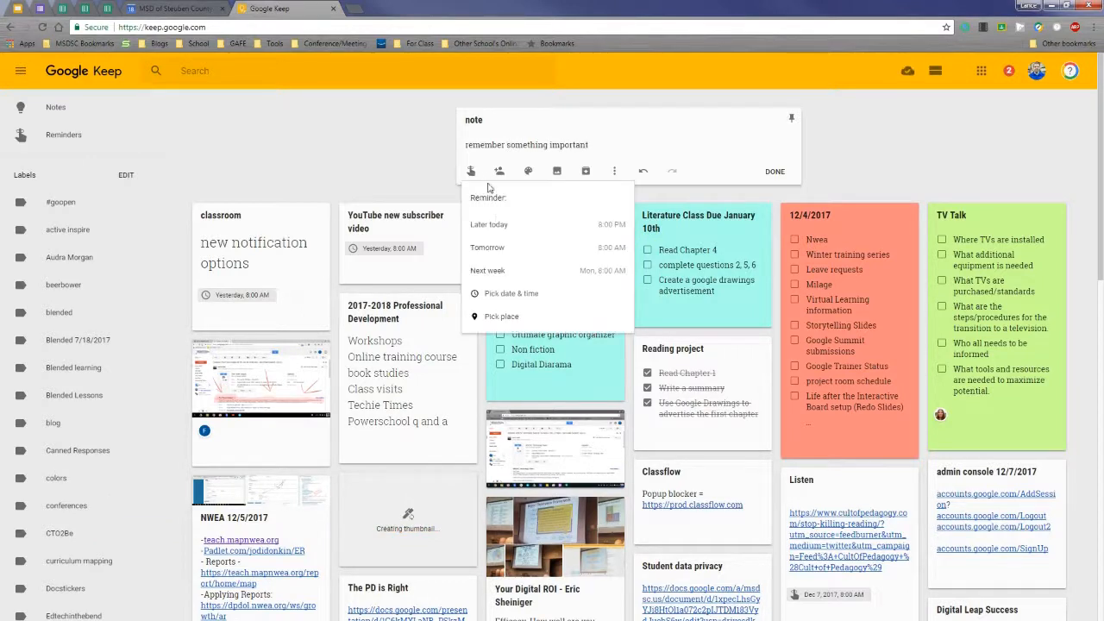
left_click(493, 247)
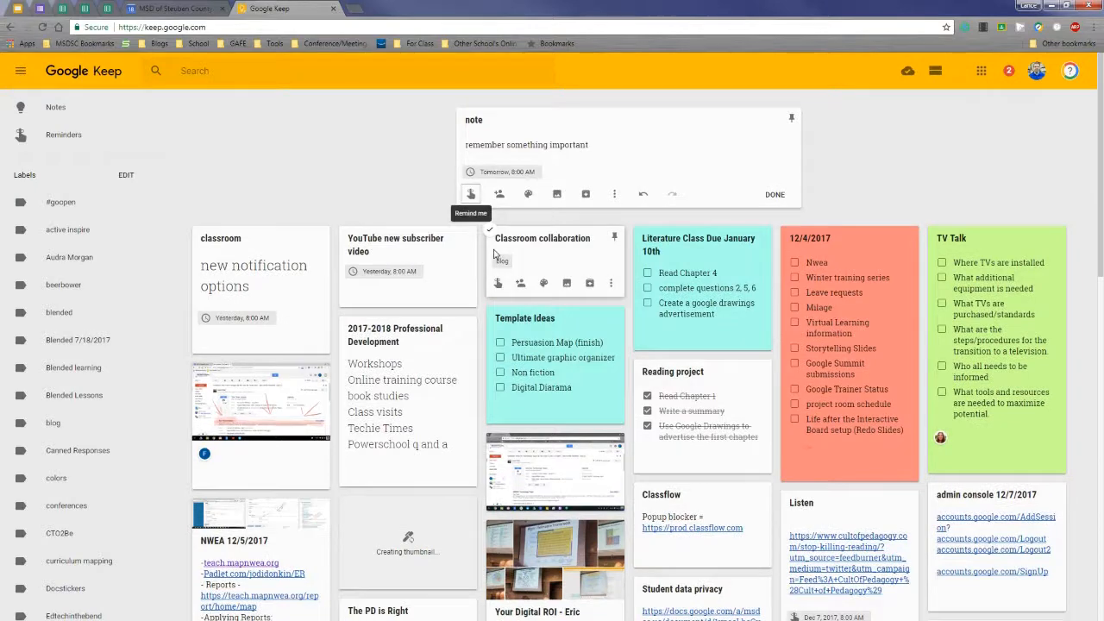
left_click(774, 195)
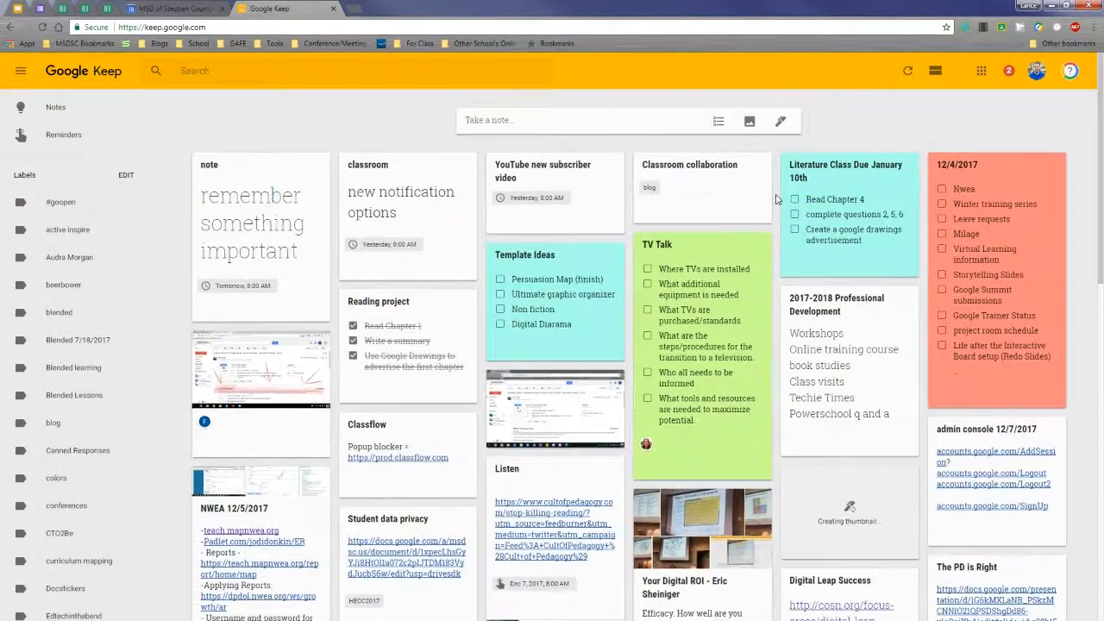
- Switch back to Google Calendar and mark the Keep note's reminder on January 19 as done
left_click(211, 9)
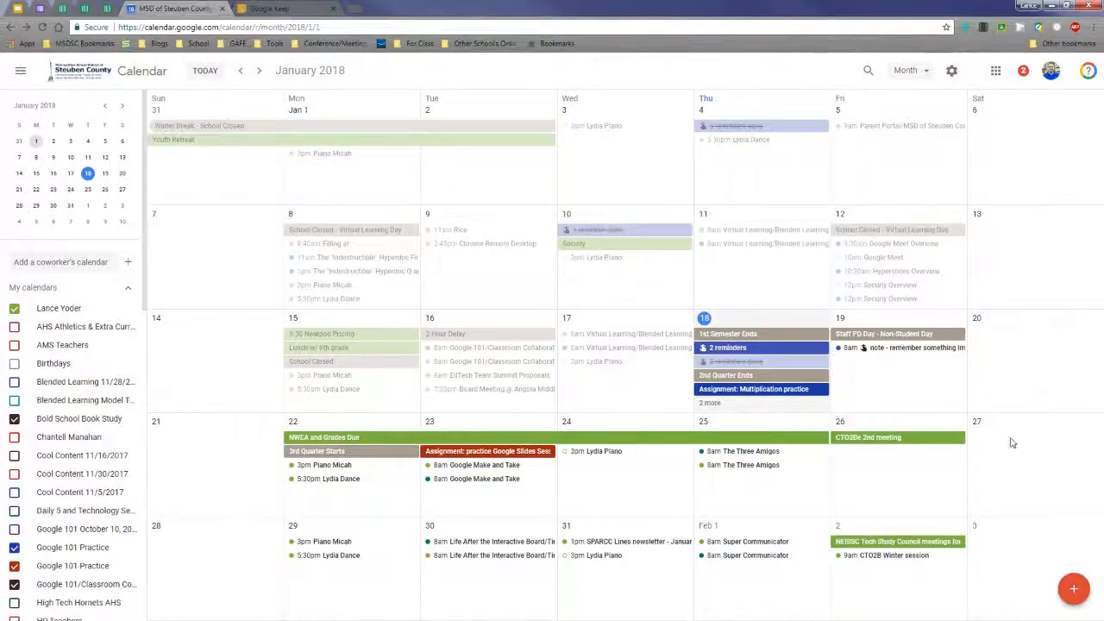
left_click(903, 352)
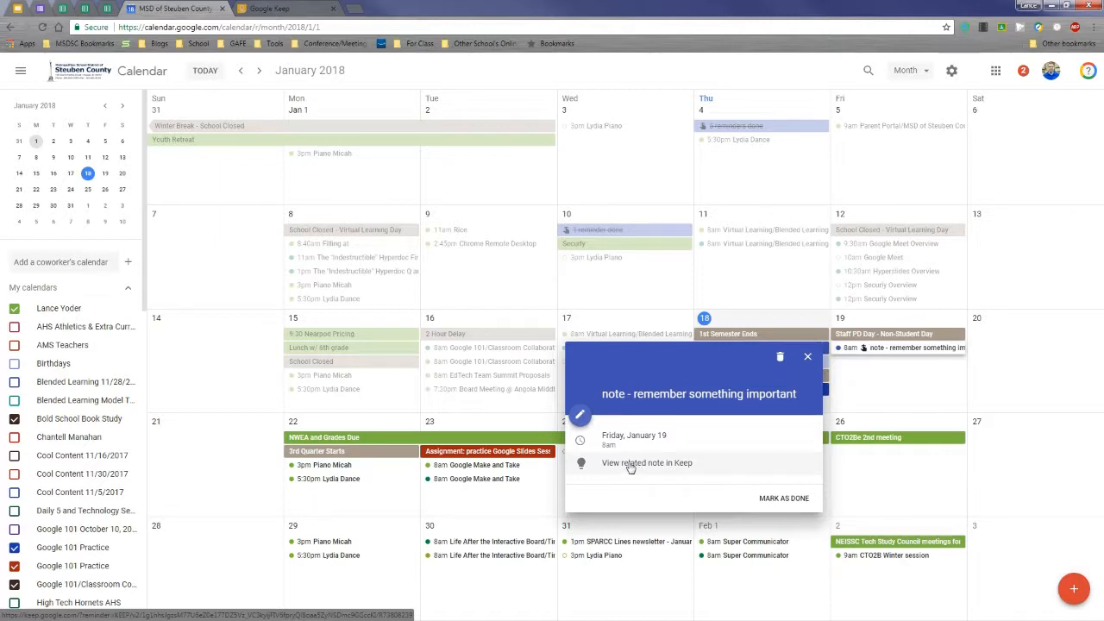
left_click(779, 499)
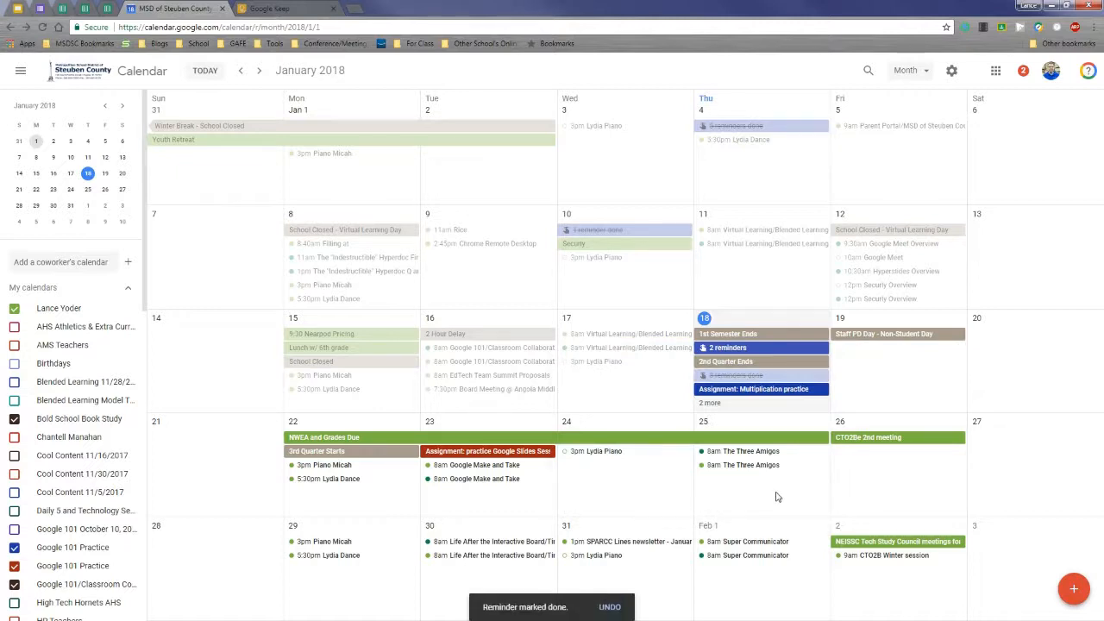